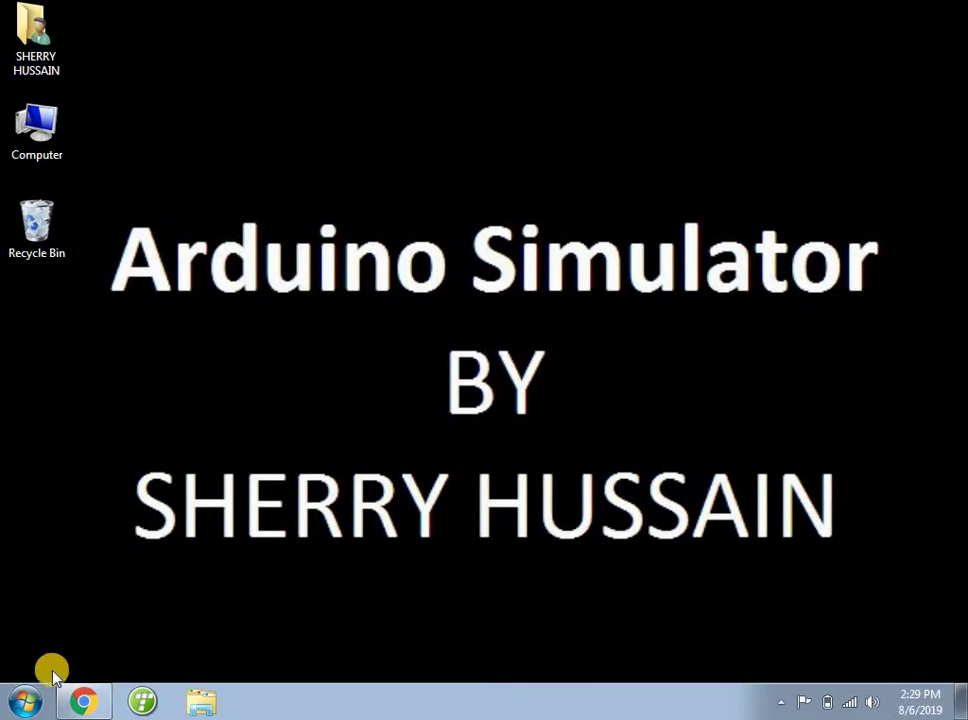
Bring back the Tinkercad dashboard and create a new circuit, 'Fantabulous Rottis-Wolt'.
left_click(102, 712)
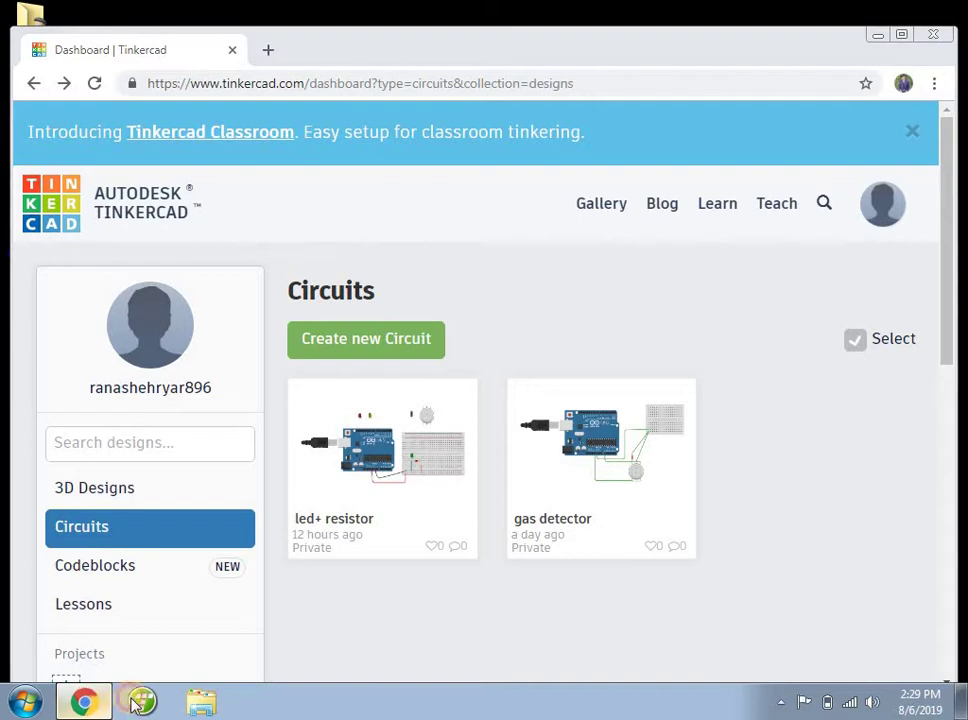
left_click(123, 542)
left_click(403, 347)
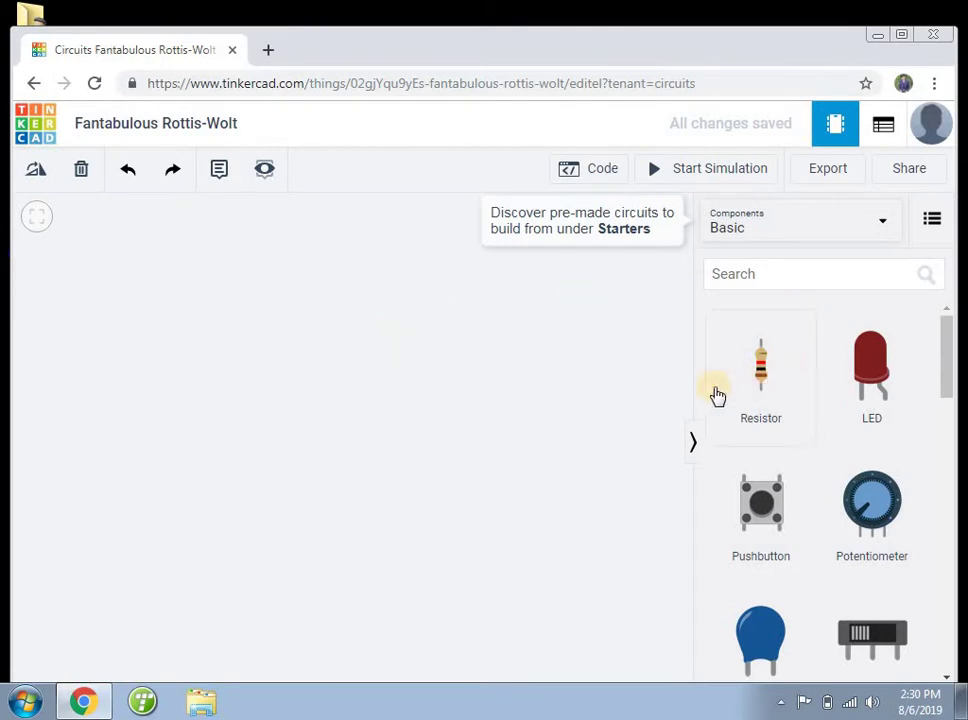
Search 'ardu' and place an Arduino Uno R3 on the canvas.
left_click(785, 276)
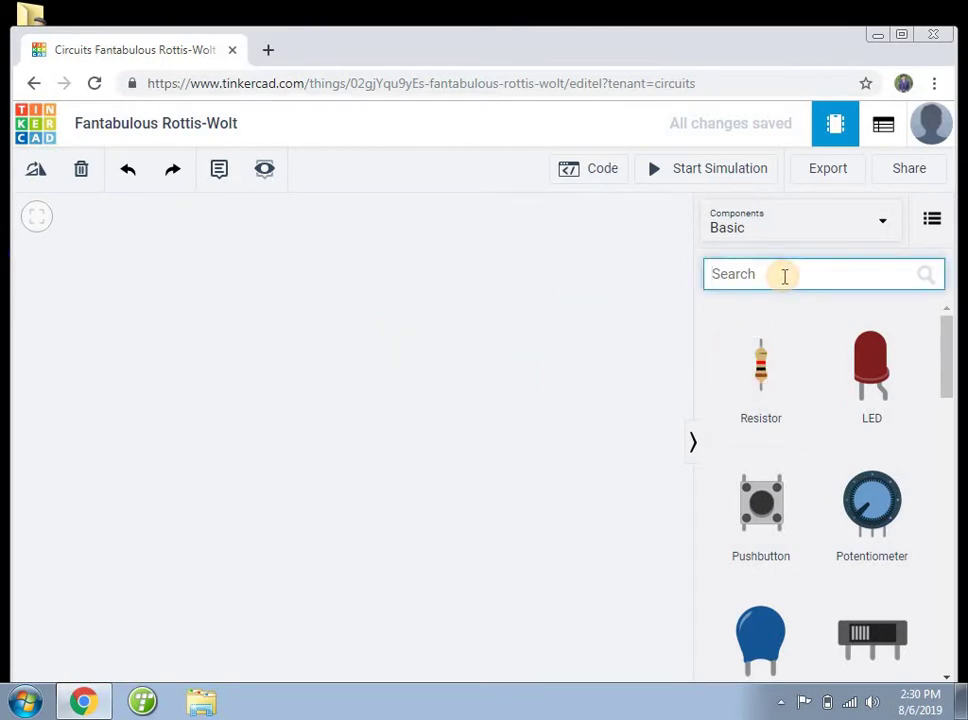
type("ardu")
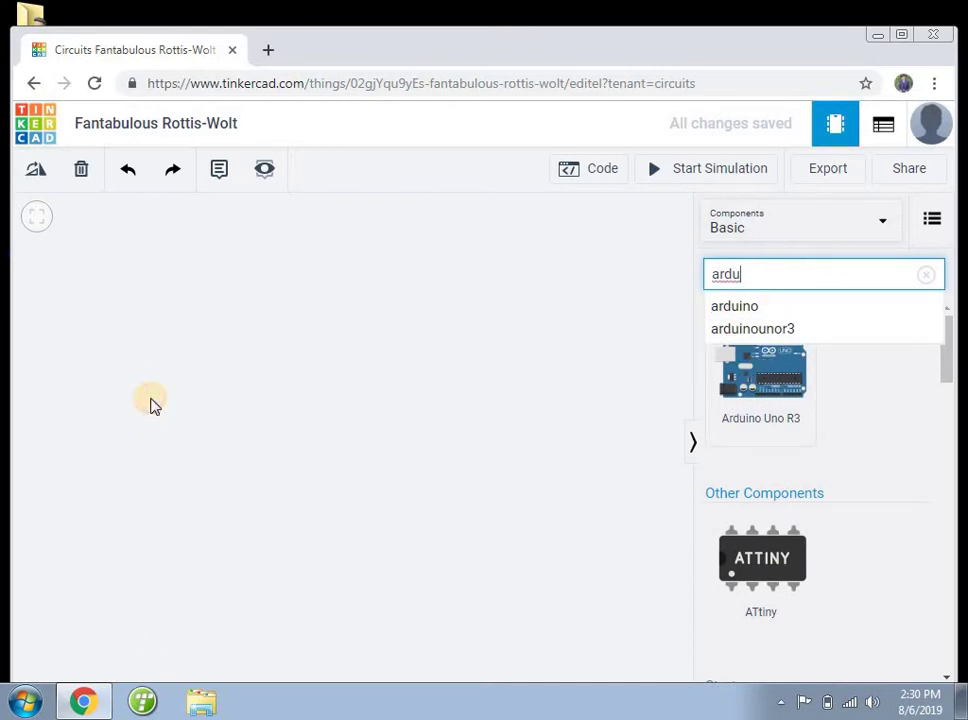
left_click(153, 405)
left_click_drag(157, 400, 216, 395)
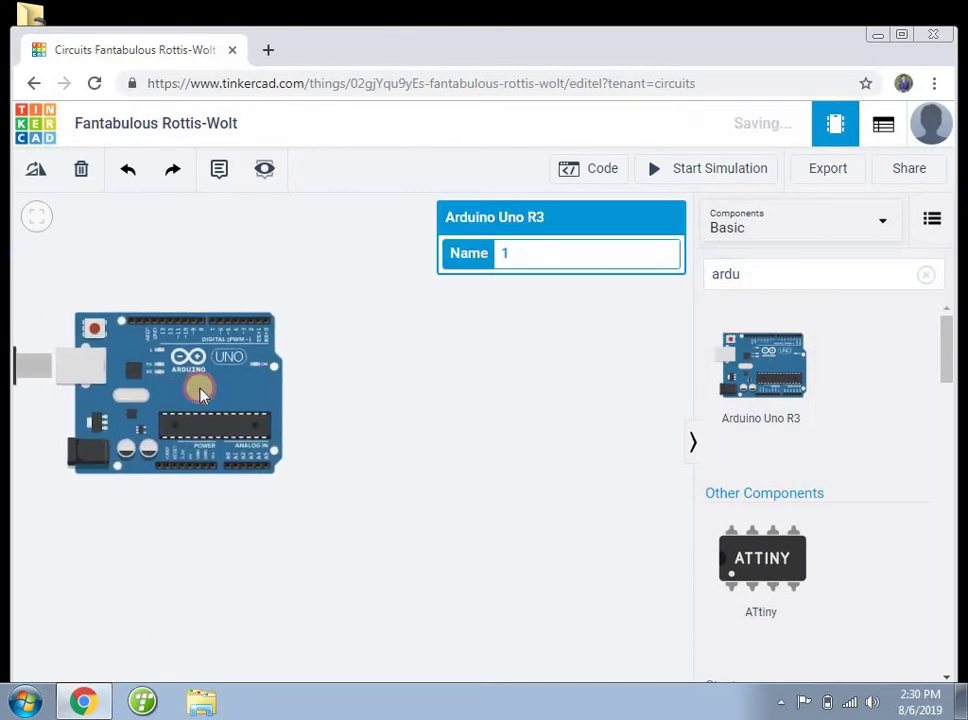
Search 'bread', place a Breadboard Small right of the Arduino, then clear the search.
left_click(857, 279)
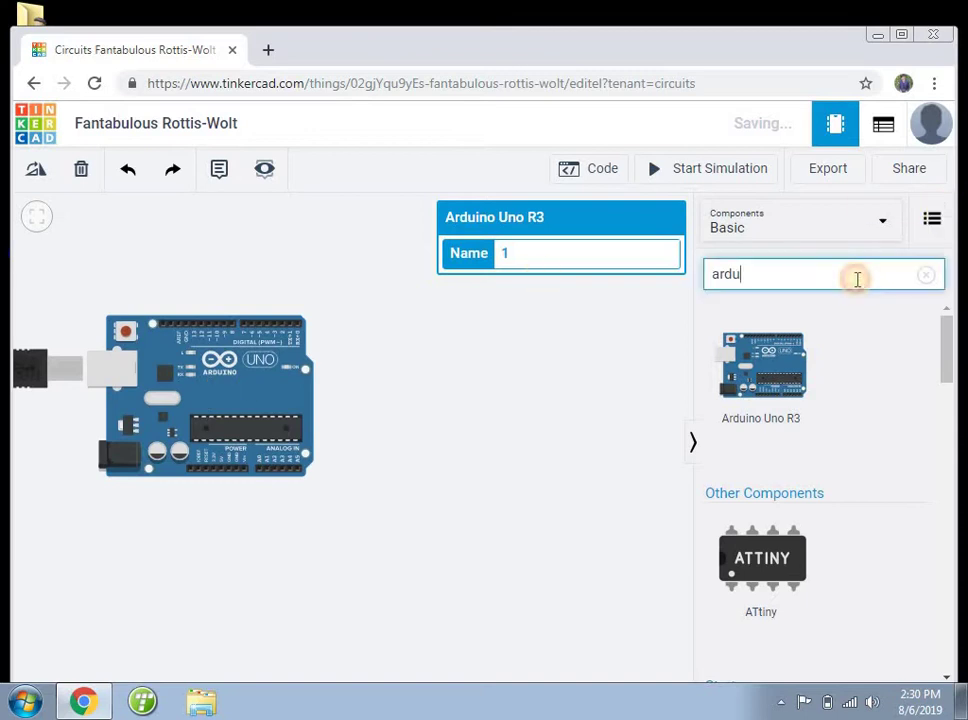
key("BackSpace")
key("BackSpace")
key("BackSpace")
key("BackSpace")
type("b")
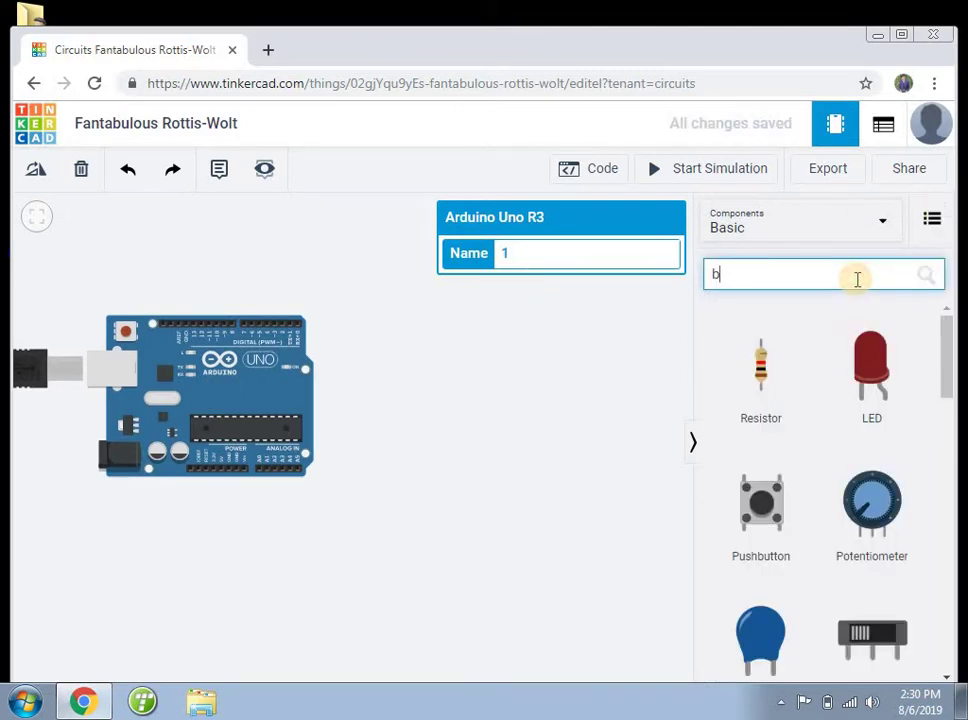
type("read")
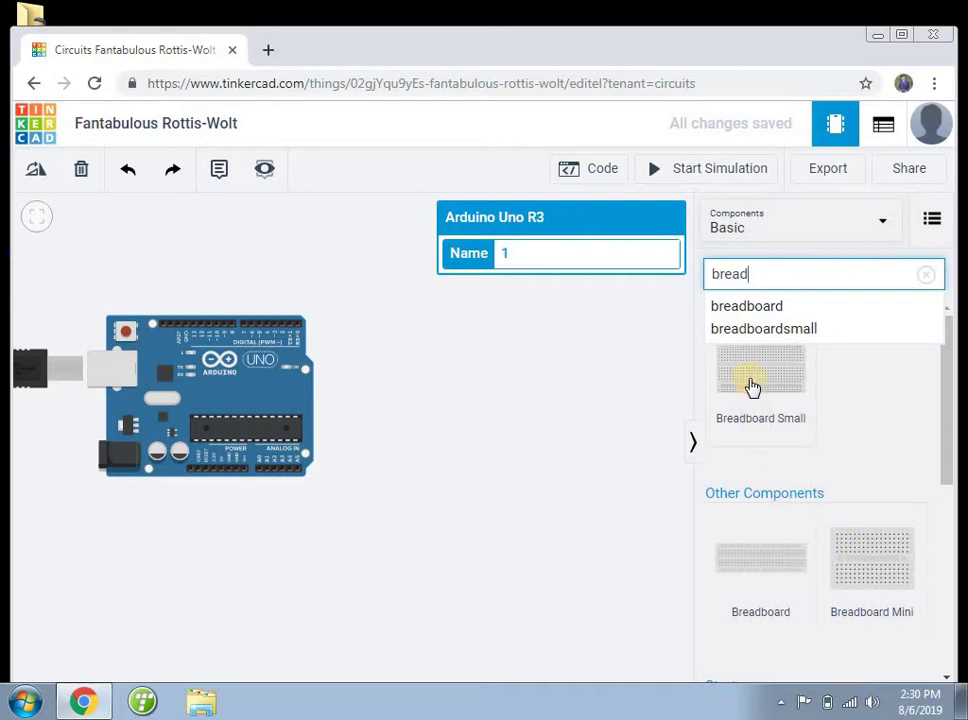
left_click_drag(752, 389, 439, 392)
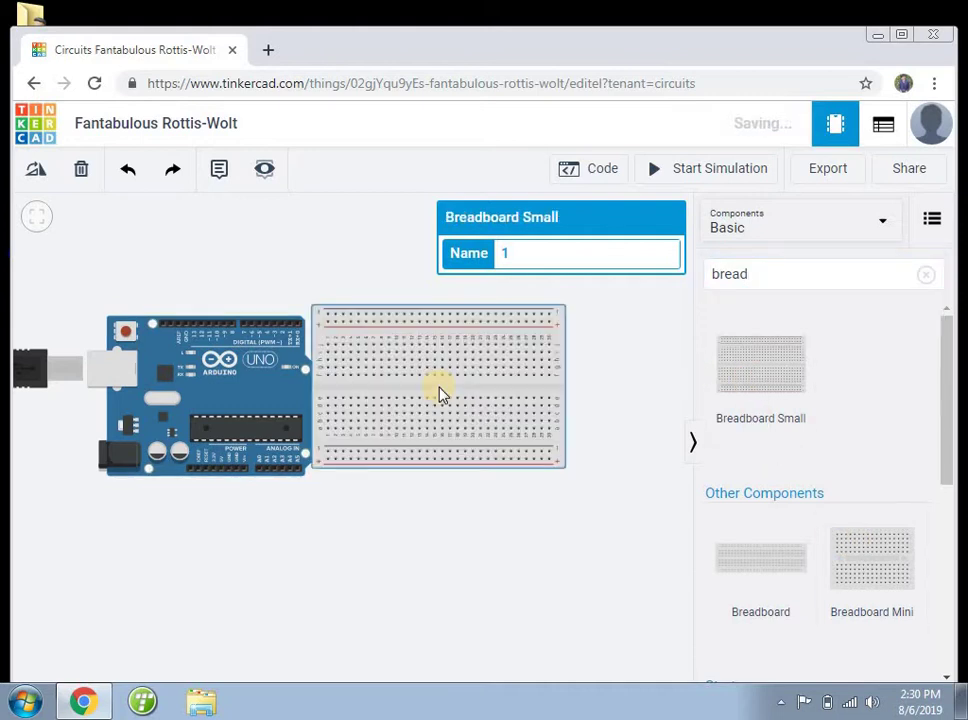
left_click_drag(508, 398, 534, 406)
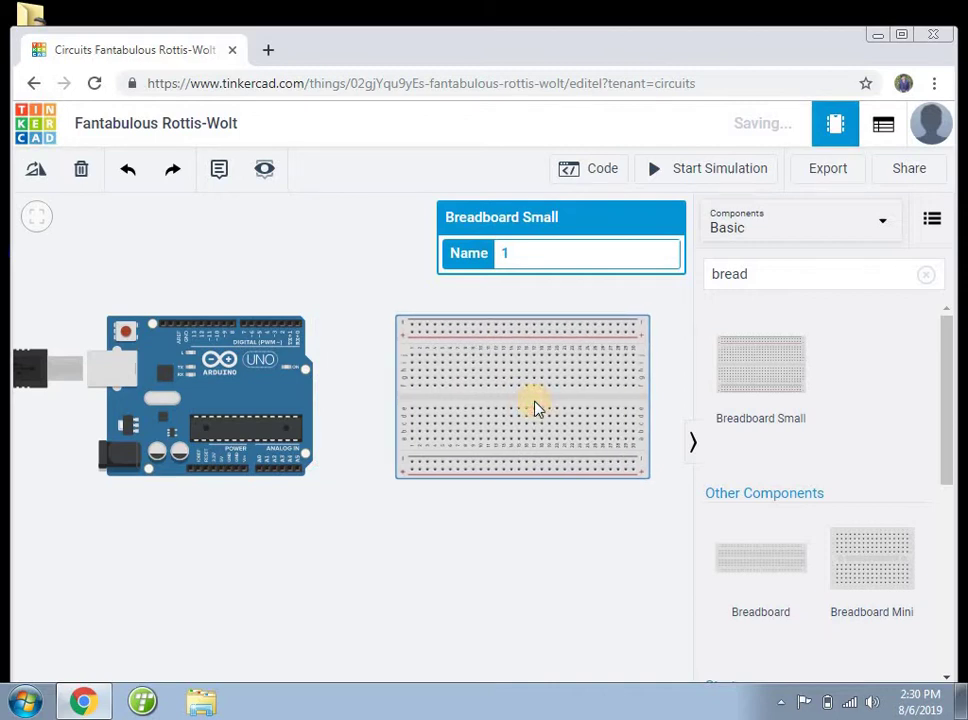
left_click(363, 367)
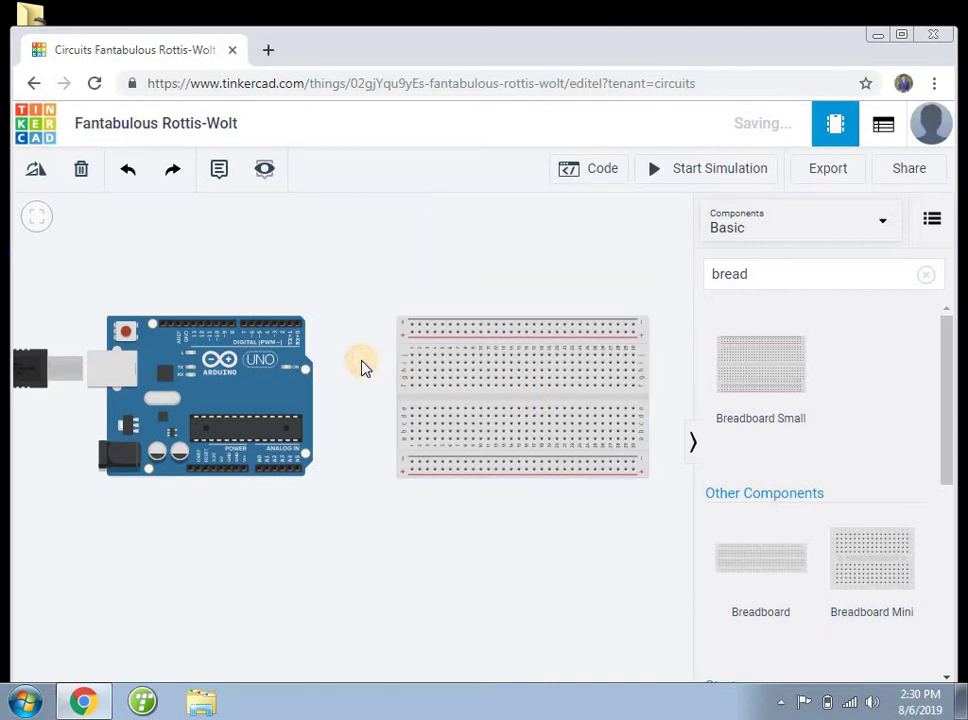
left_click(829, 285)
key("BackSpace")
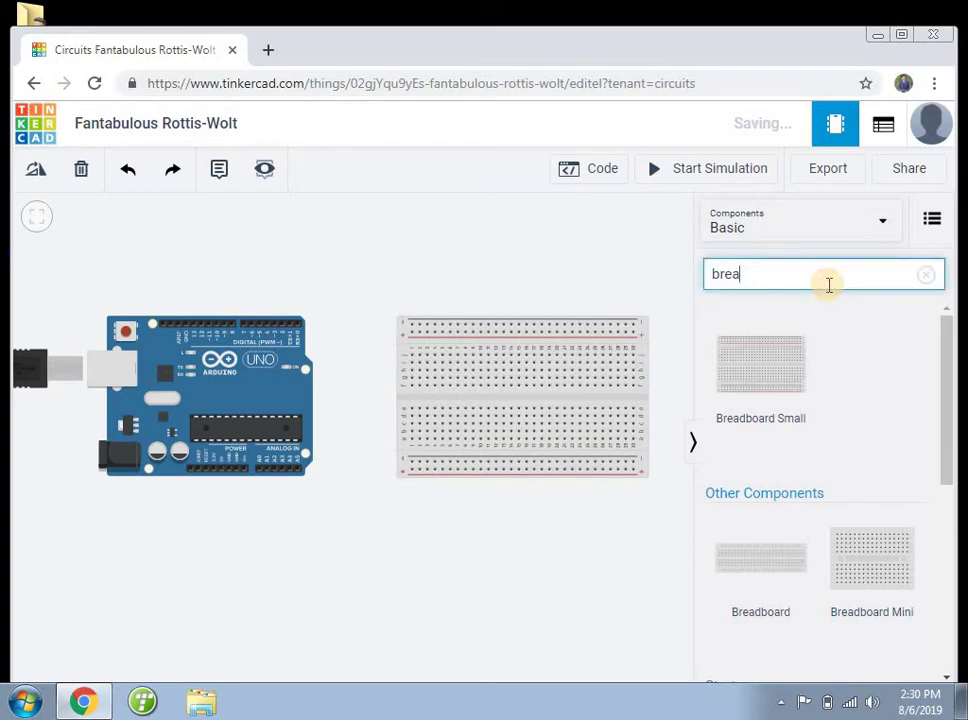
key("BackSpace")
key("BackSpace")
key("BackSpace")
key("BackSpace")
Place a resistor and a red LED on the canvas above the breadboard, LED on the left.
left_click(760, 378)
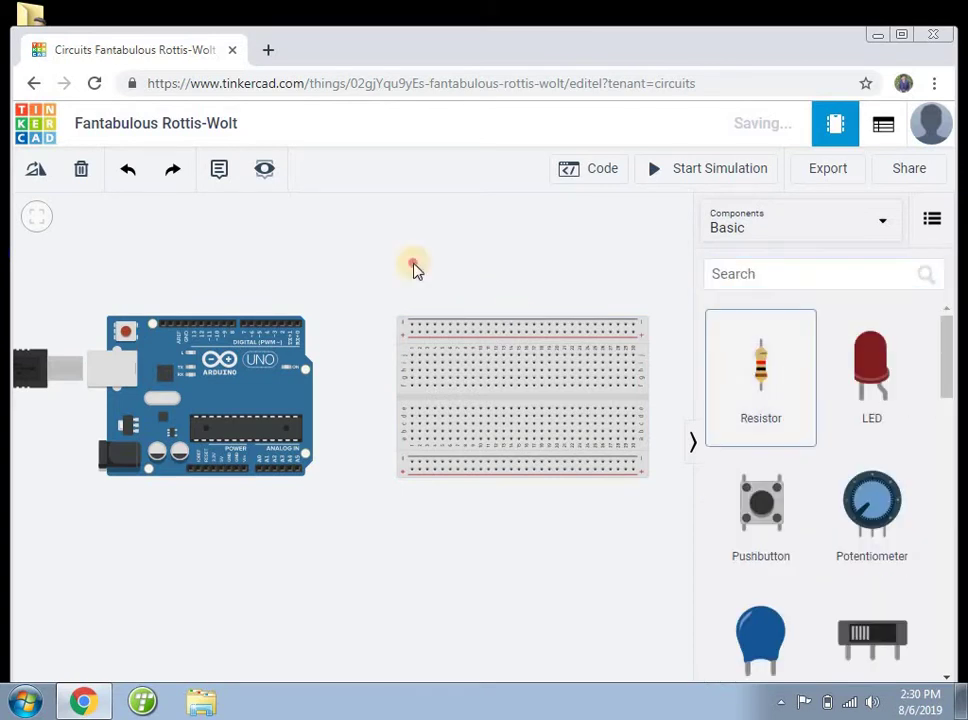
left_click(393, 255)
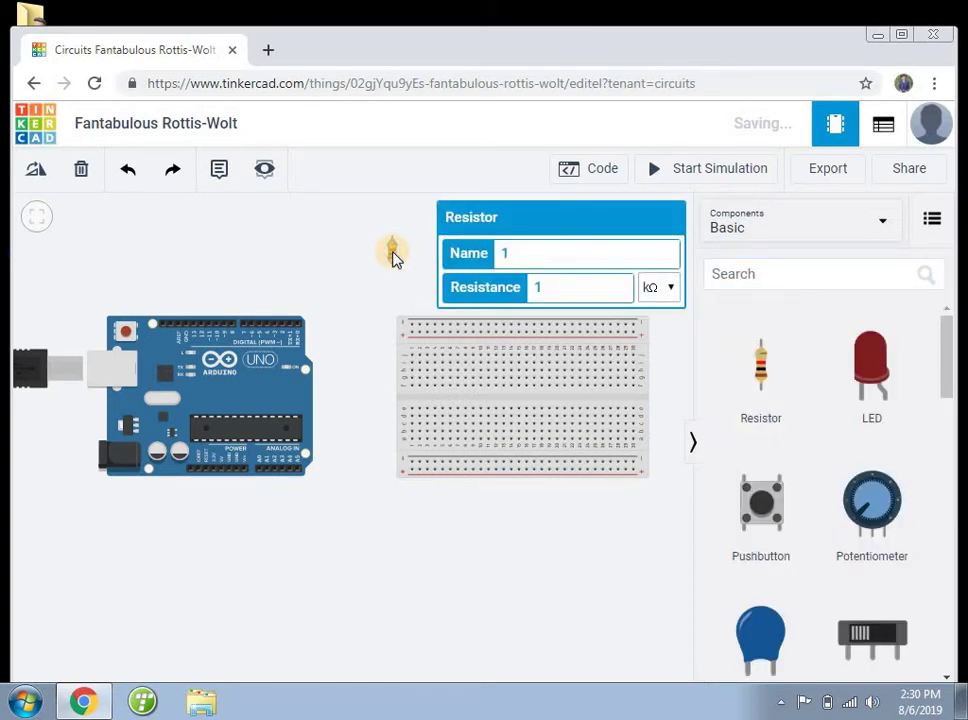
left_click(832, 378)
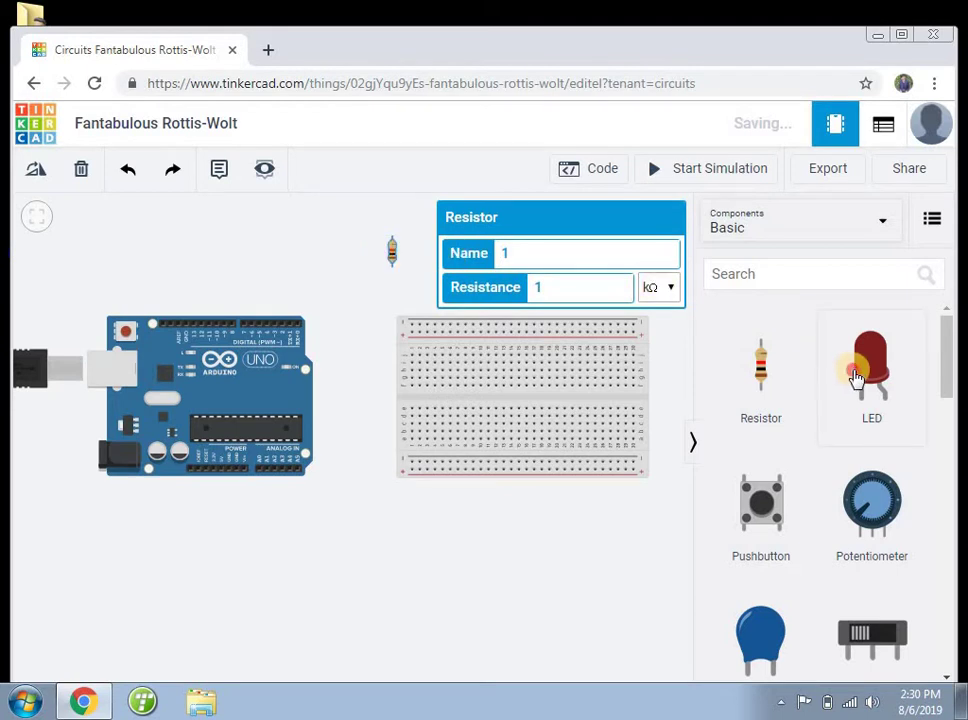
left_click(528, 367)
left_click(296, 266)
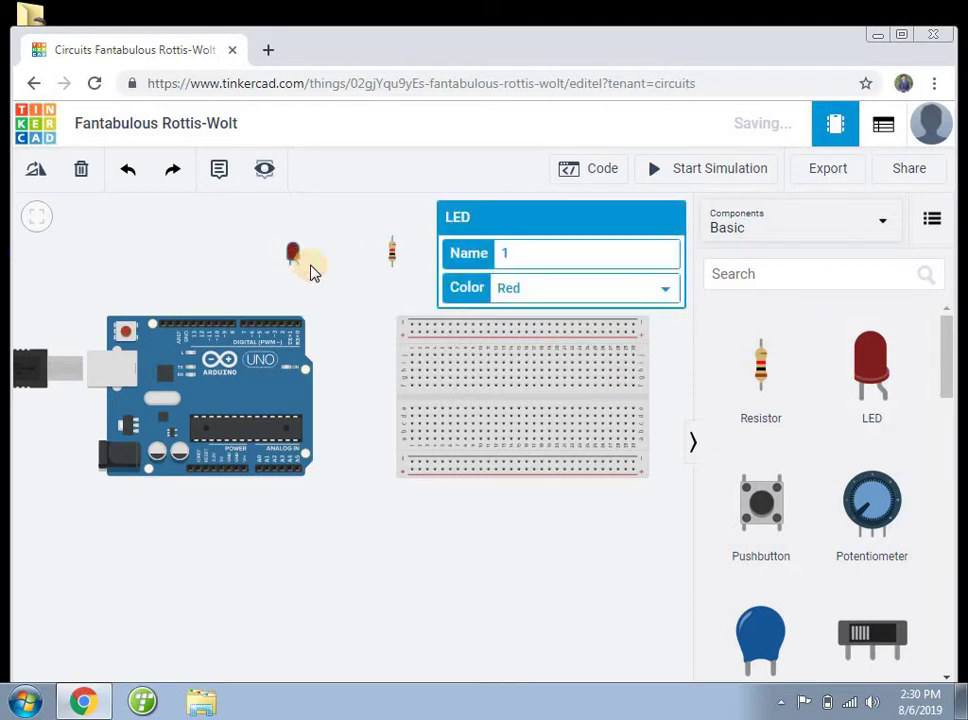
left_click(353, 290)
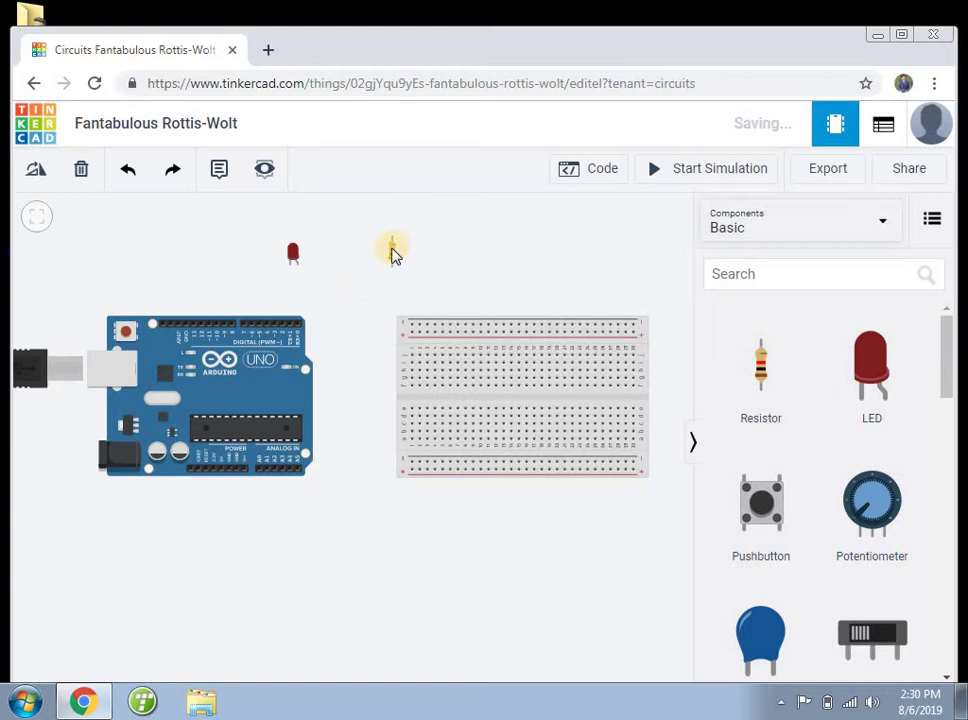
left_click(392, 252)
left_click_drag(391, 252, 367, 277)
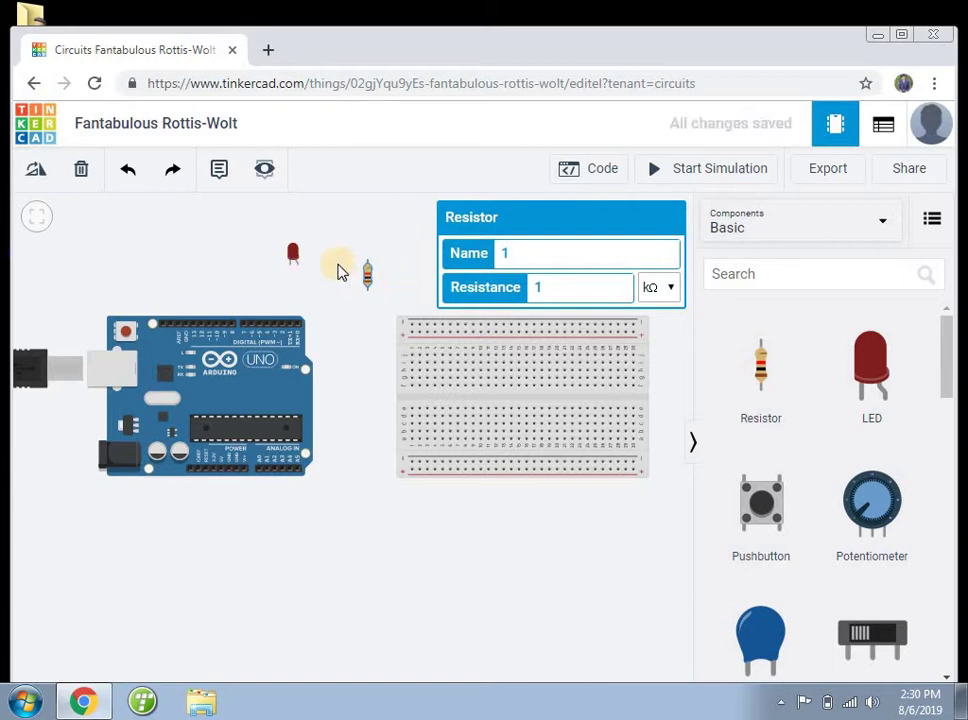
left_click(299, 262)
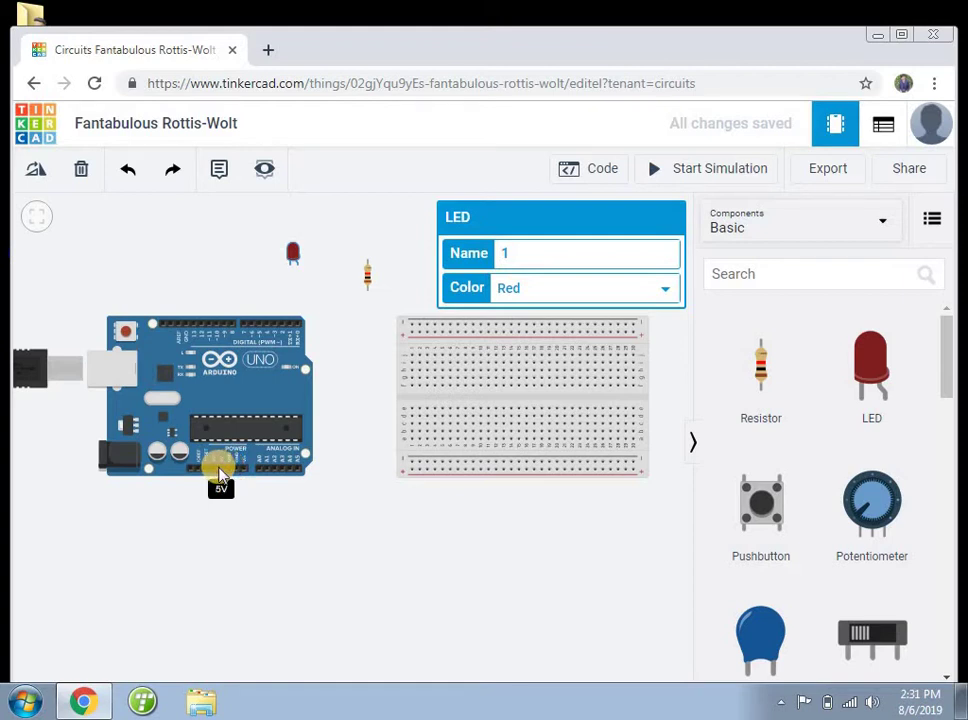
Wire the Arduino's 5V pin to the breadboard's bottom rail and color it red.
left_click(220, 470)
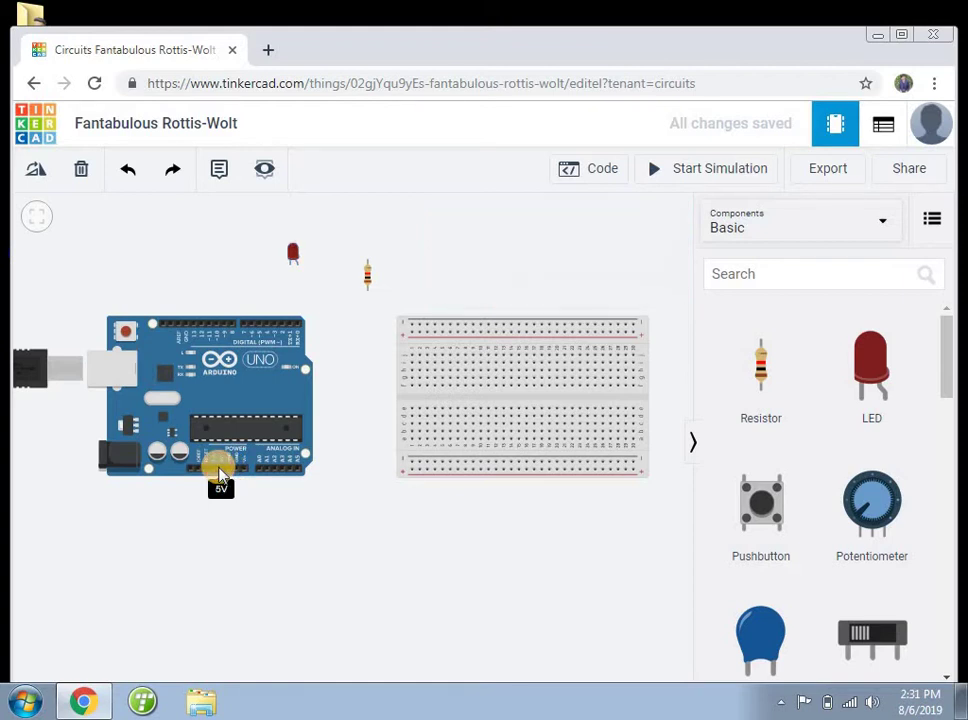
left_click(223, 541)
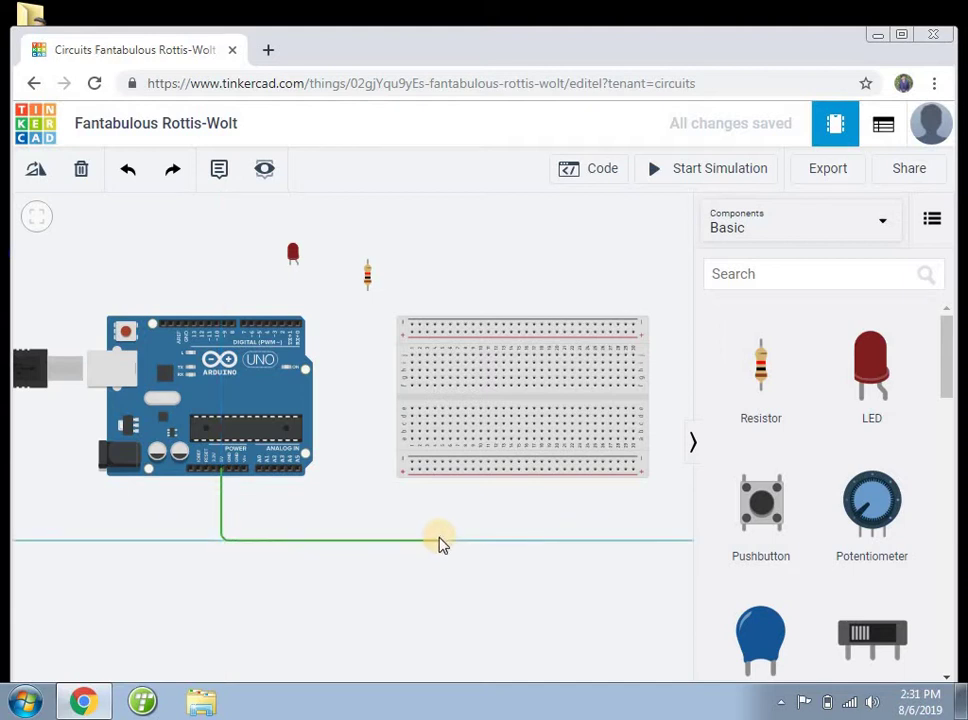
left_click(432, 541)
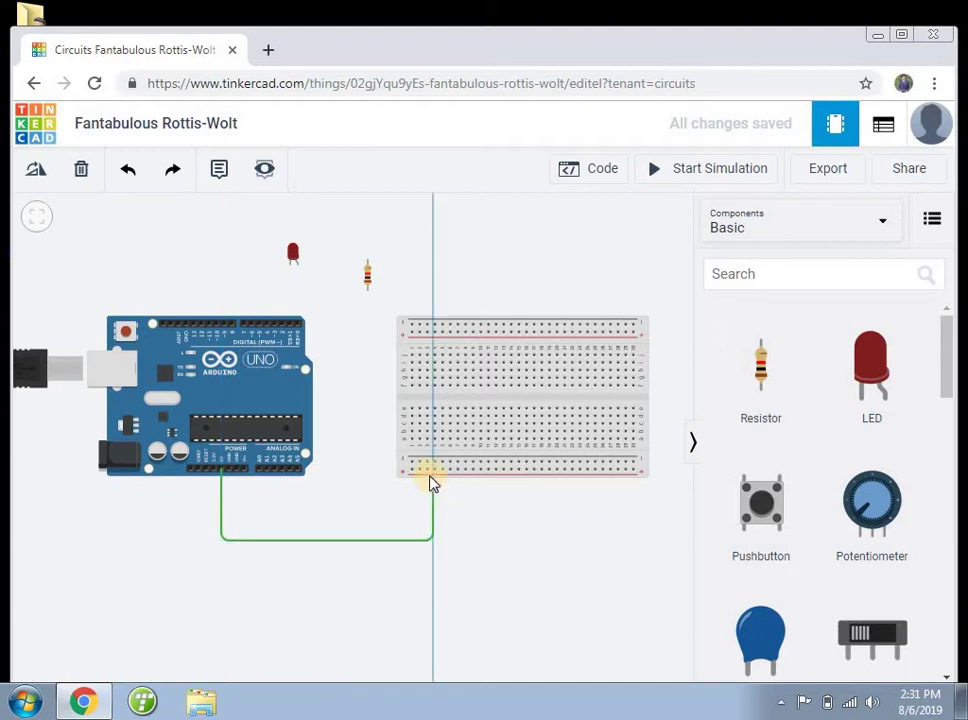
left_click(434, 470)
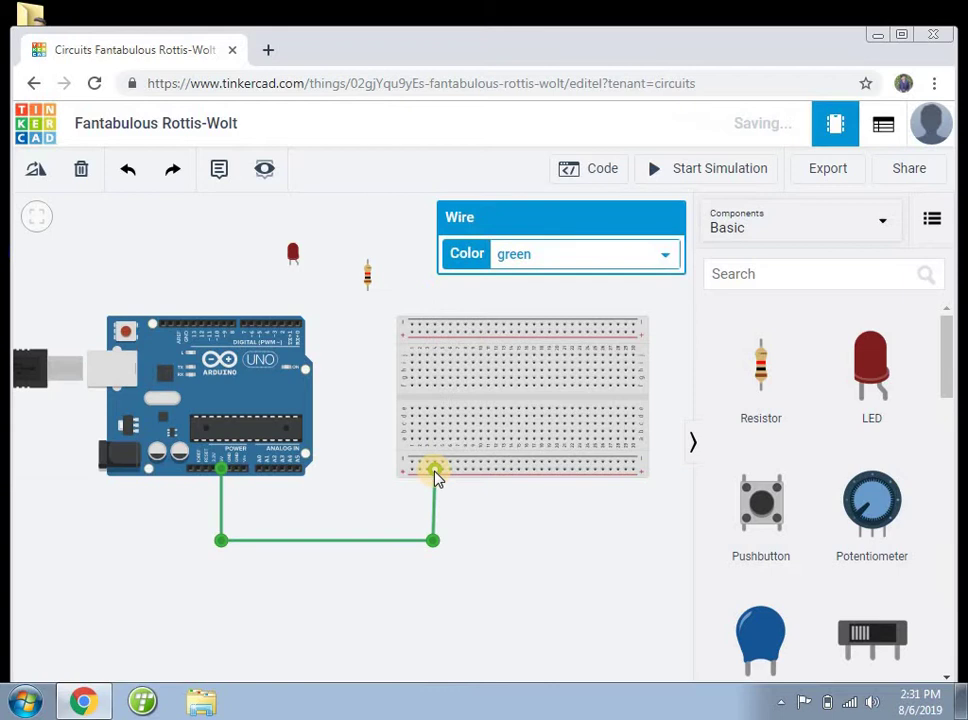
left_click(648, 253)
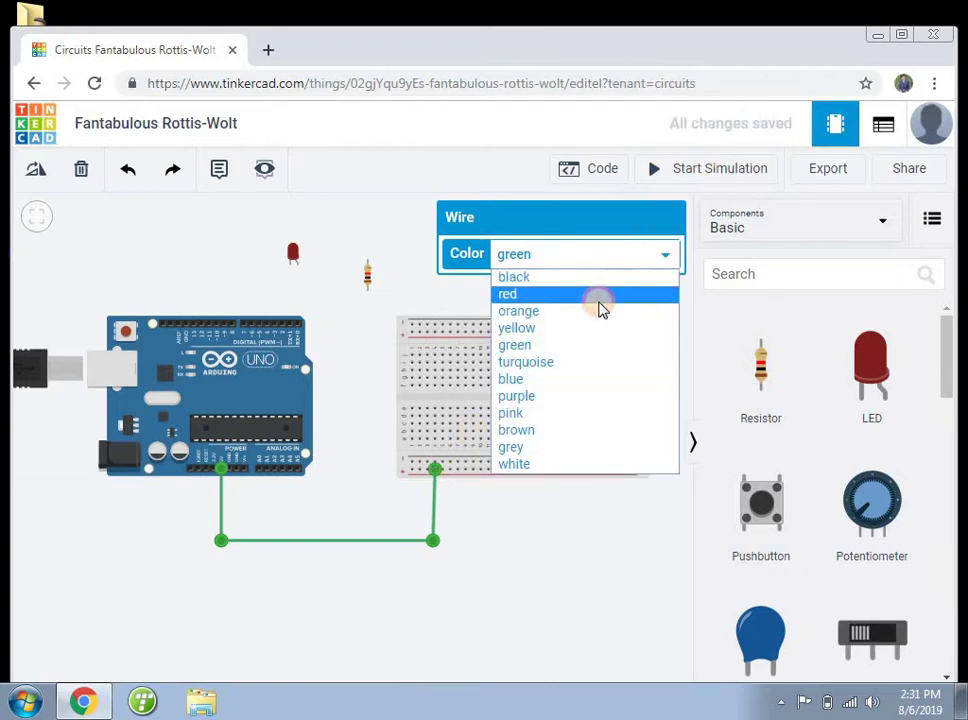
left_click(598, 295)
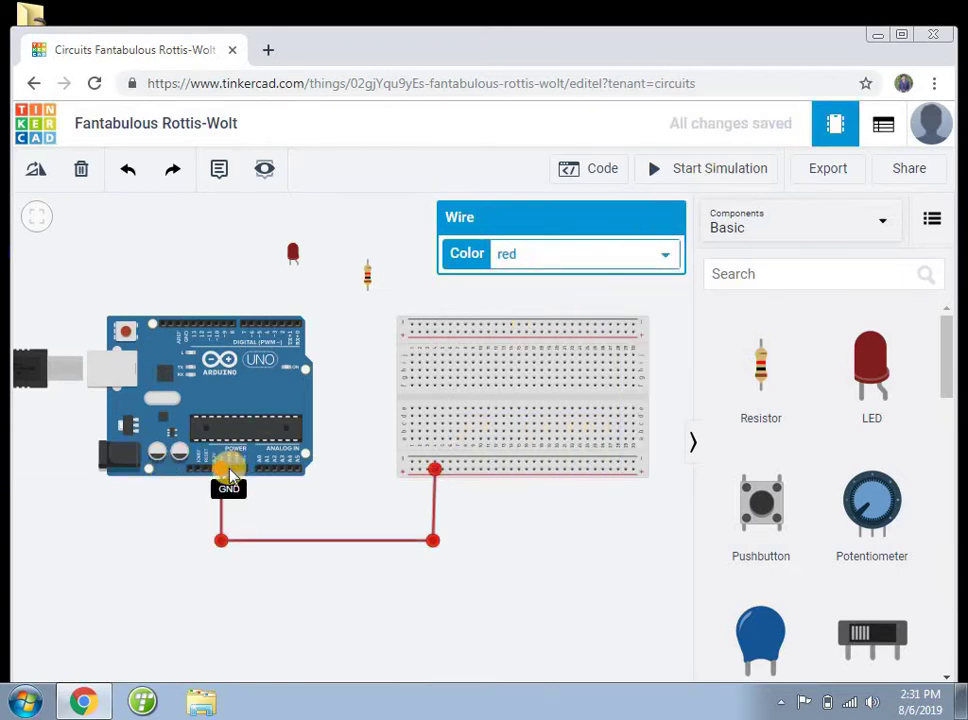
Wire the Arduino's GND pin to the breadboard's lower rail and color it black.
left_click(229, 476)
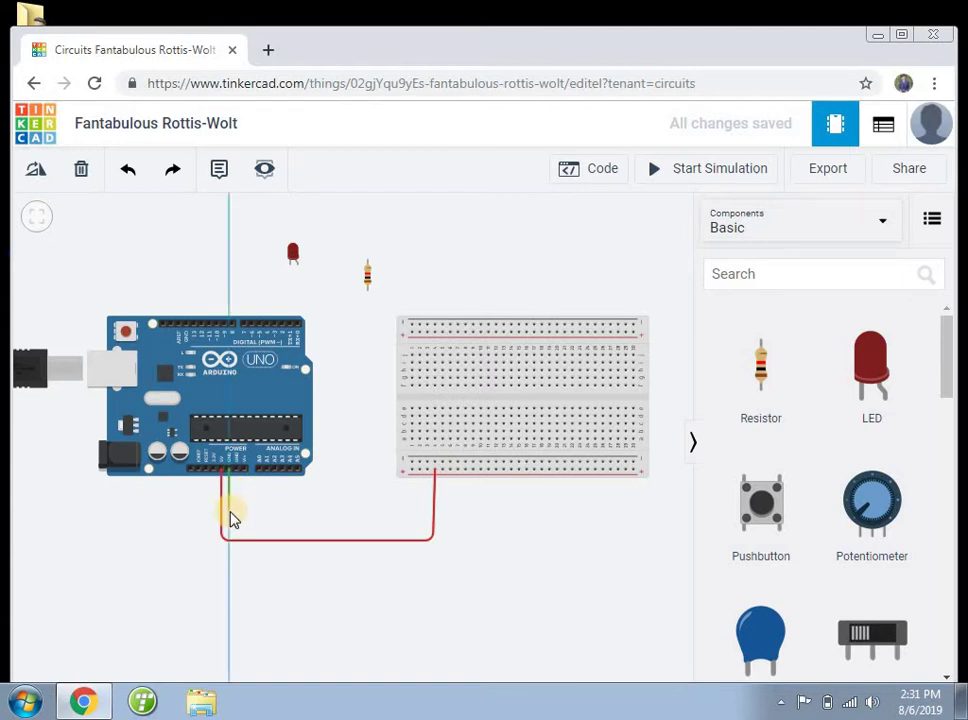
left_click(229, 512)
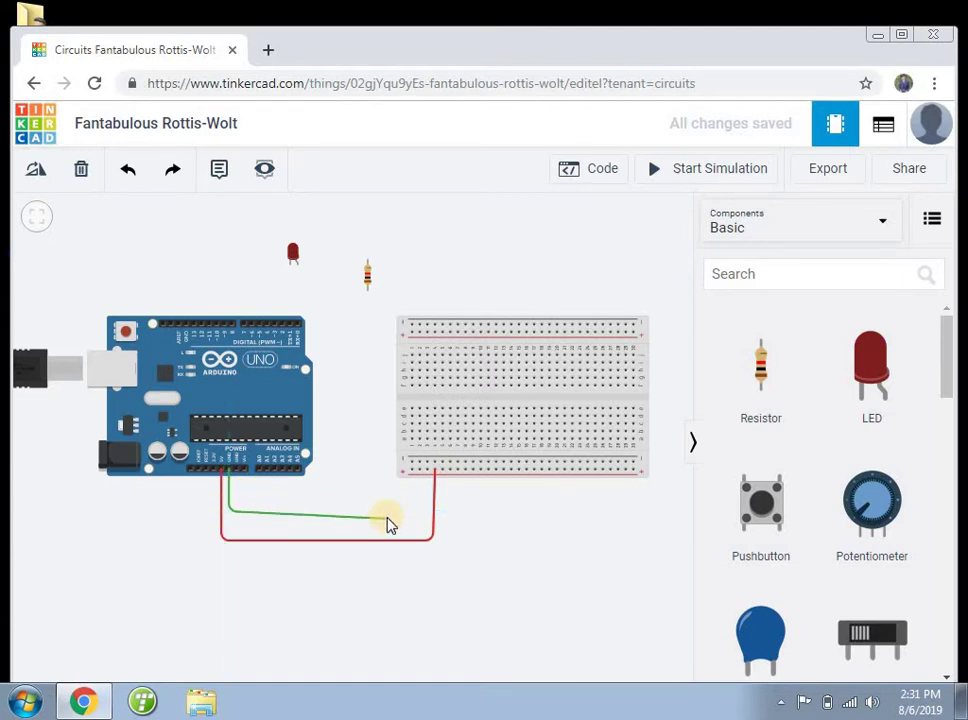
left_click(387, 512)
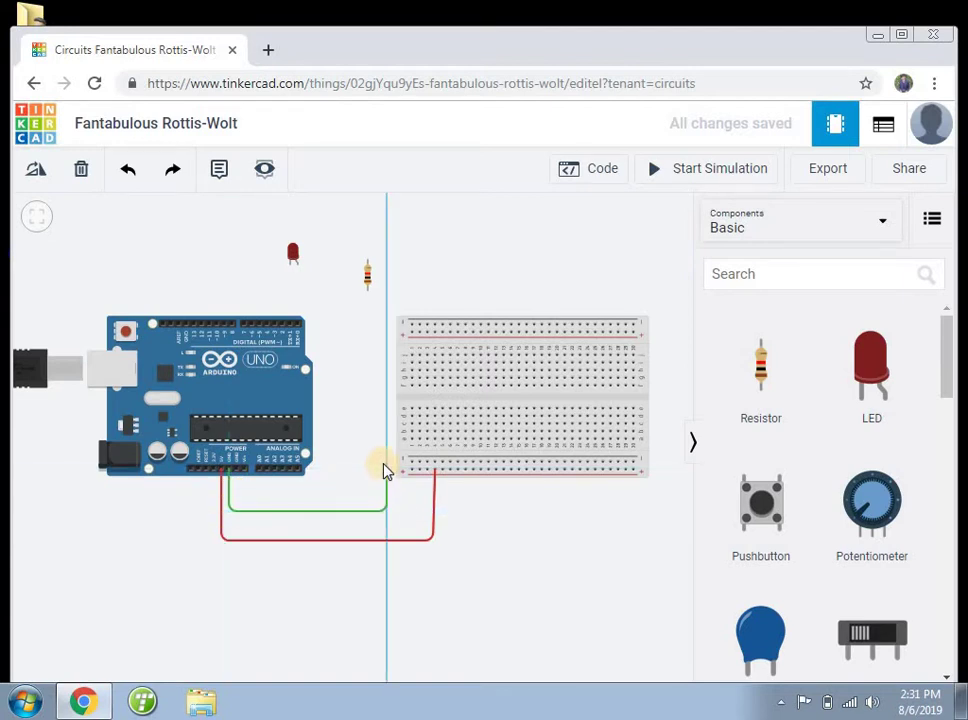
left_click(388, 466)
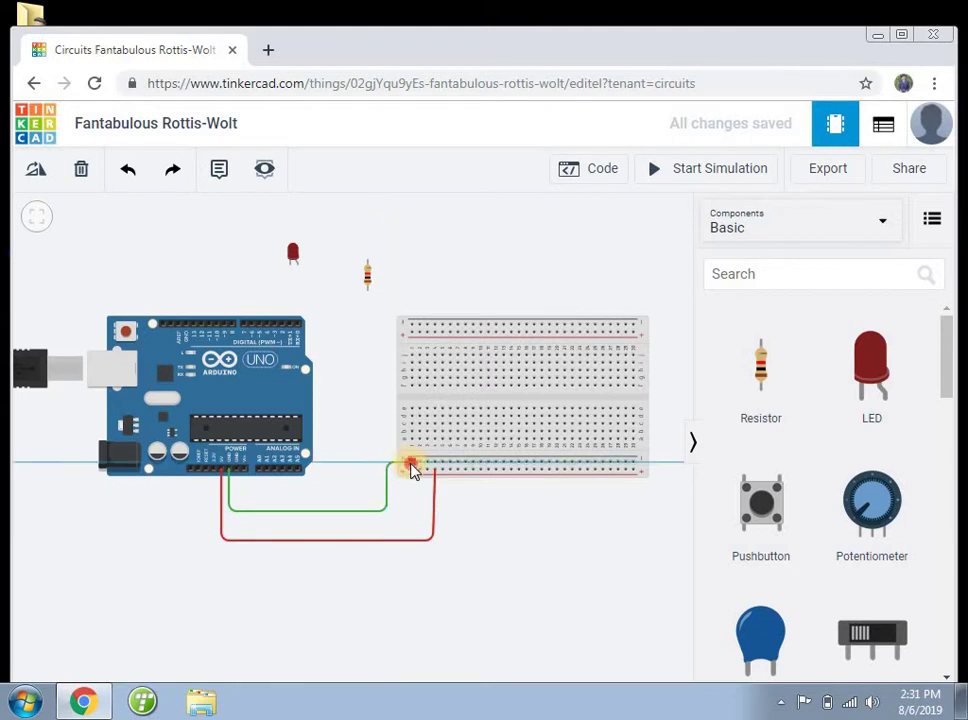
left_click(412, 466)
left_click(640, 254)
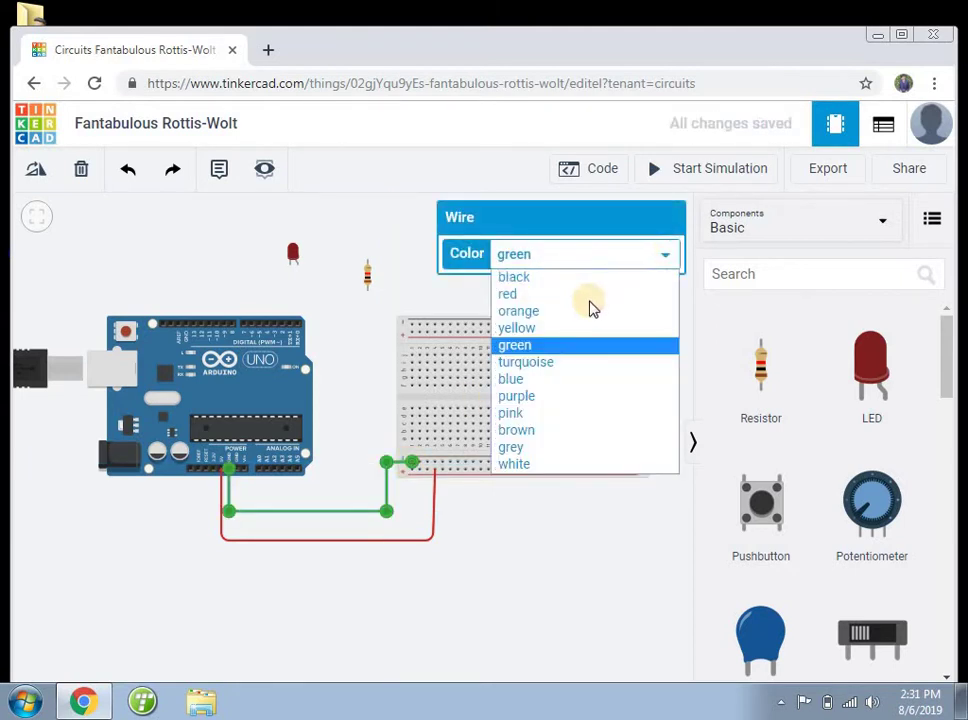
left_click(590, 279)
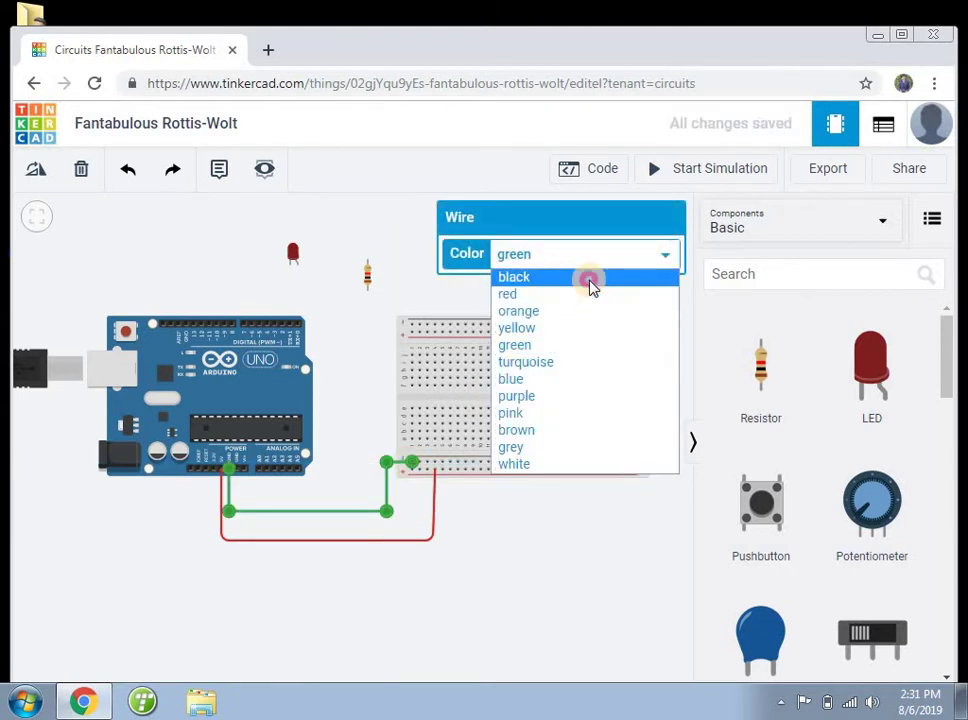
left_click(343, 438)
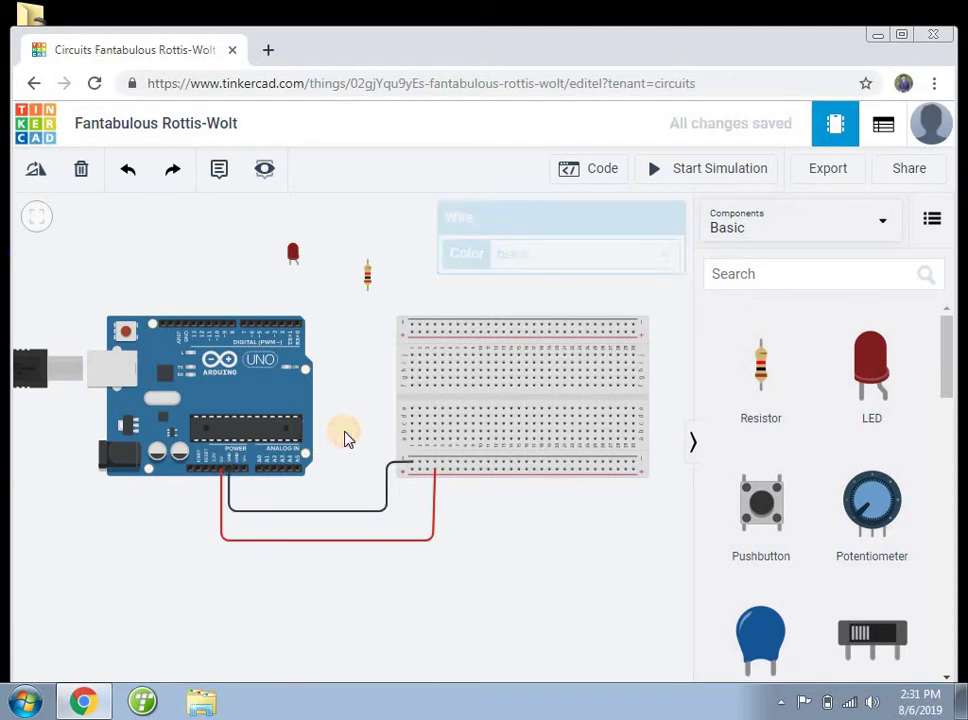
Plug the resistor into the breadboard, rotated three times to lie horizontally in the lower terminal rows.
left_click(369, 277)
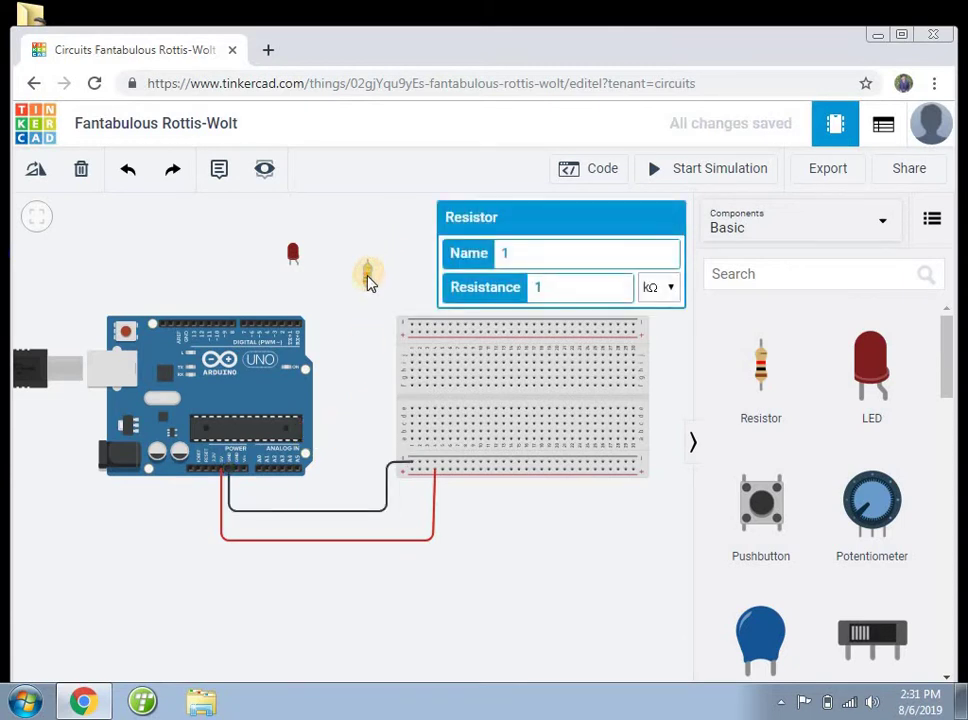
left_click_drag(369, 277, 452, 505)
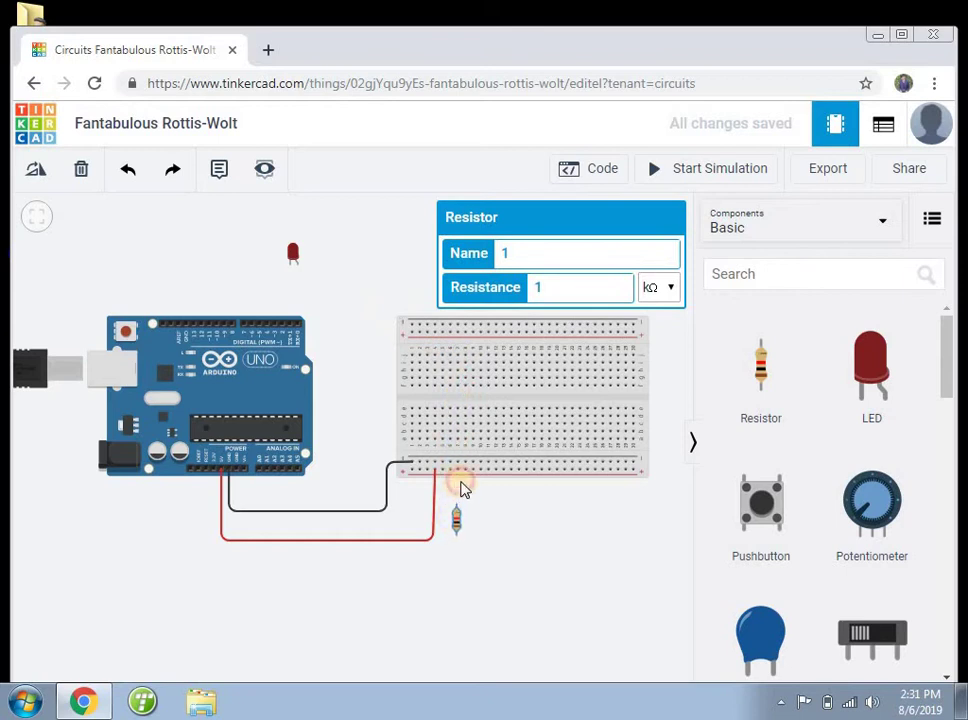
left_click_drag(452, 505, 461, 433)
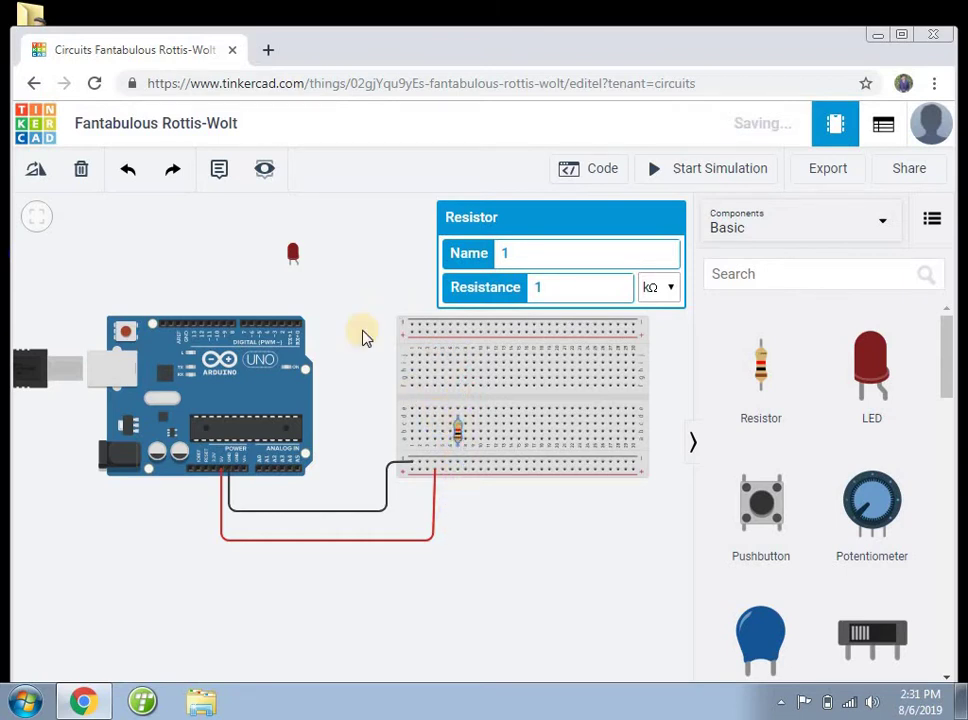
left_click(36, 172)
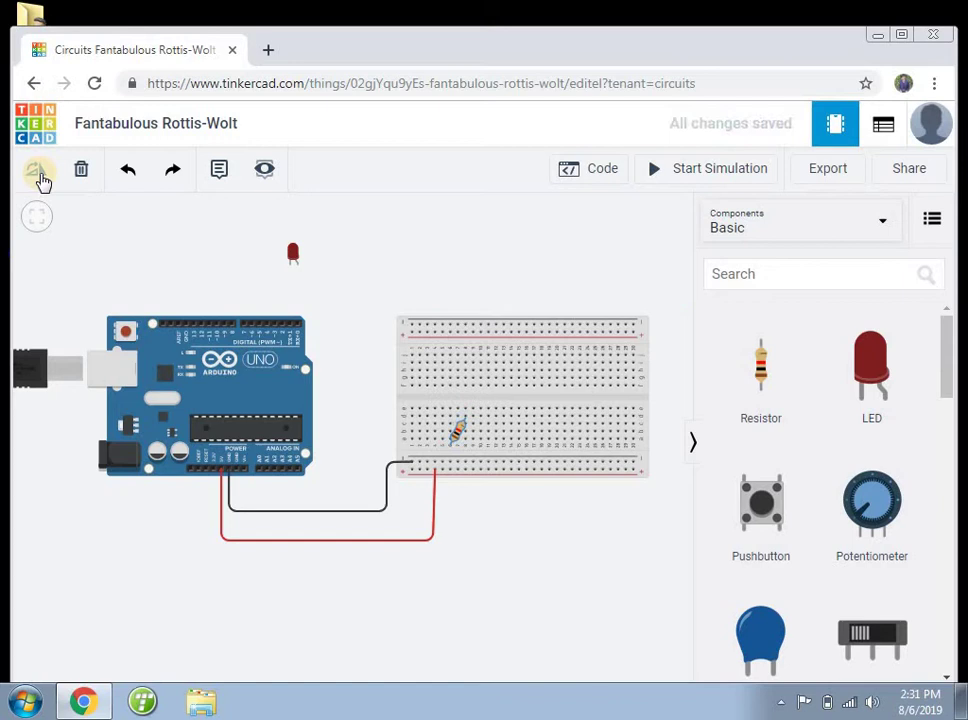
left_click(42, 180)
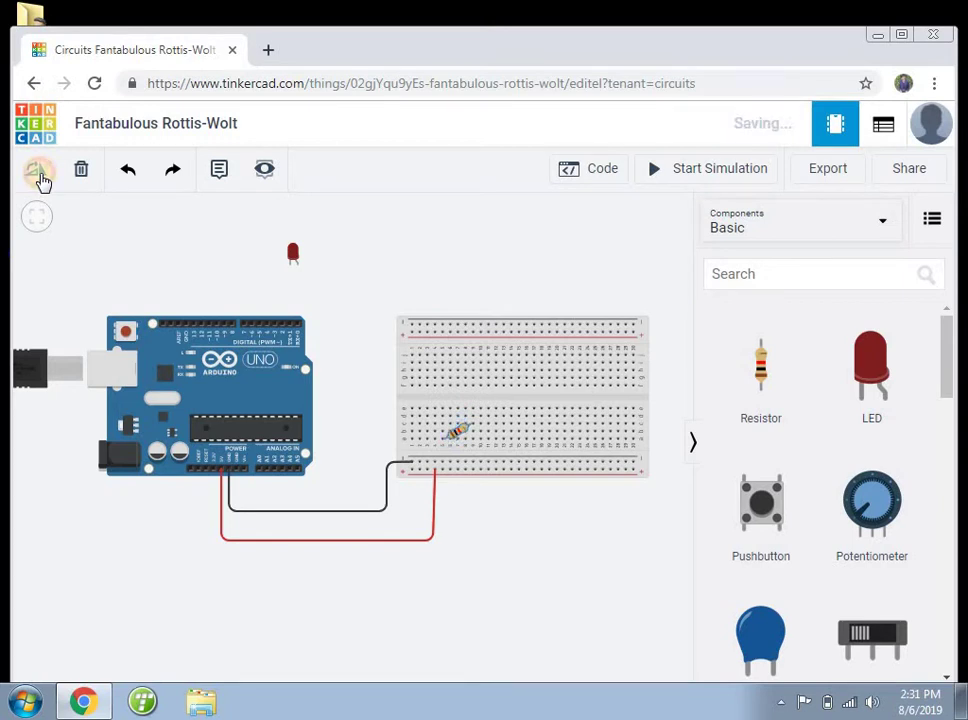
left_click(42, 180)
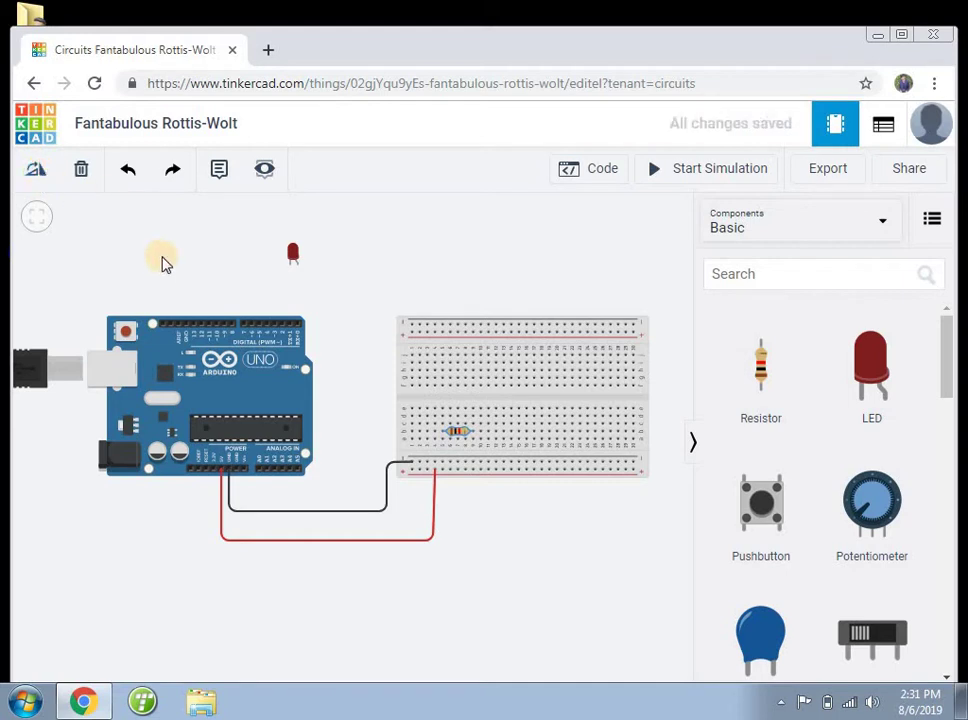
left_click_drag(458, 438, 449, 424)
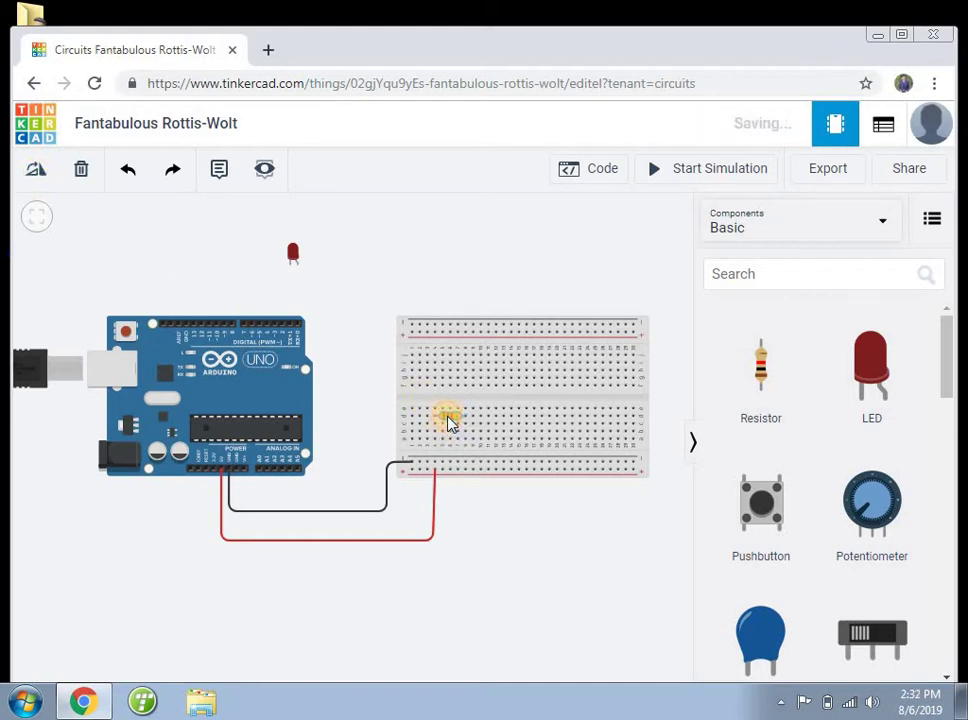
mouse_move(449, 422)
left_mouse_down()
mouse_move(436, 432)
mouse_move(446, 430)
left_mouse_up()
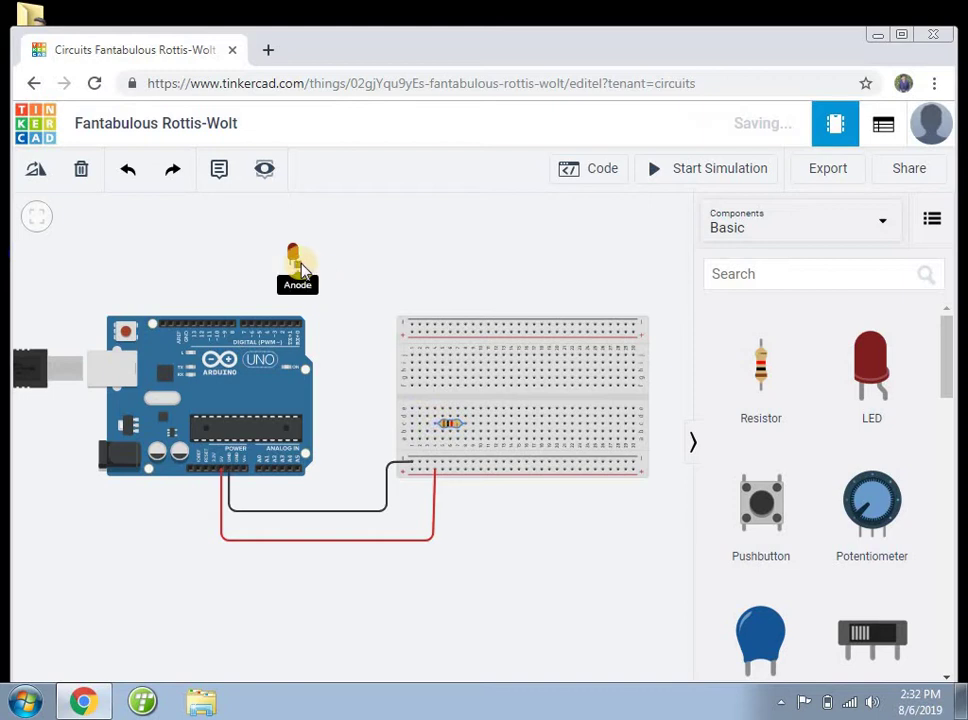
Move the red power wire's end rightward along the rail to below the resistor's right lead.
left_click(437, 474)
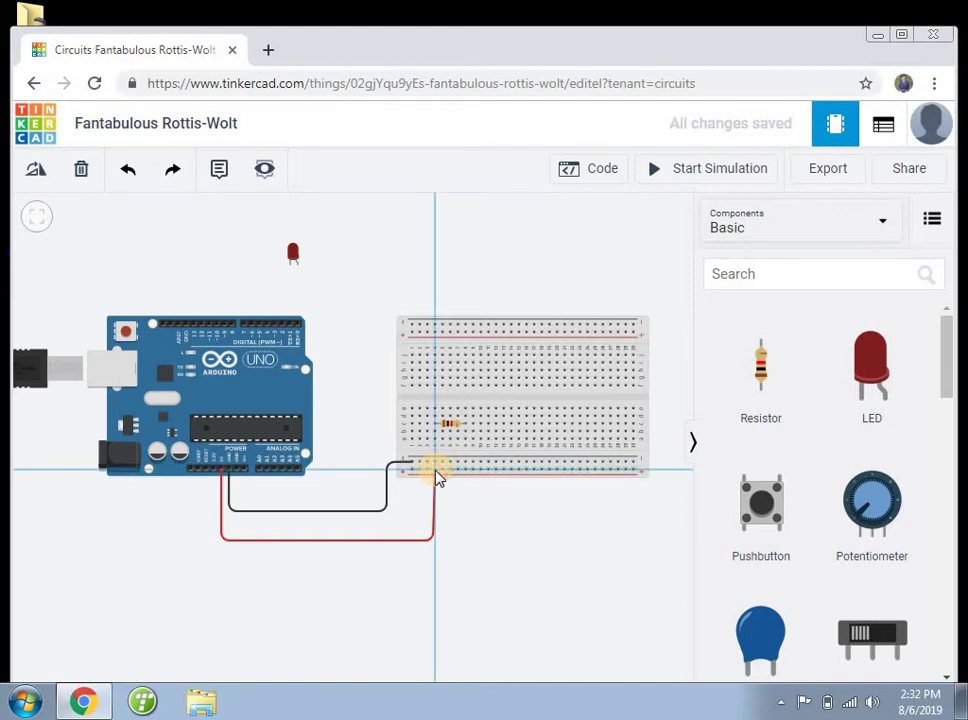
left_click(472, 470)
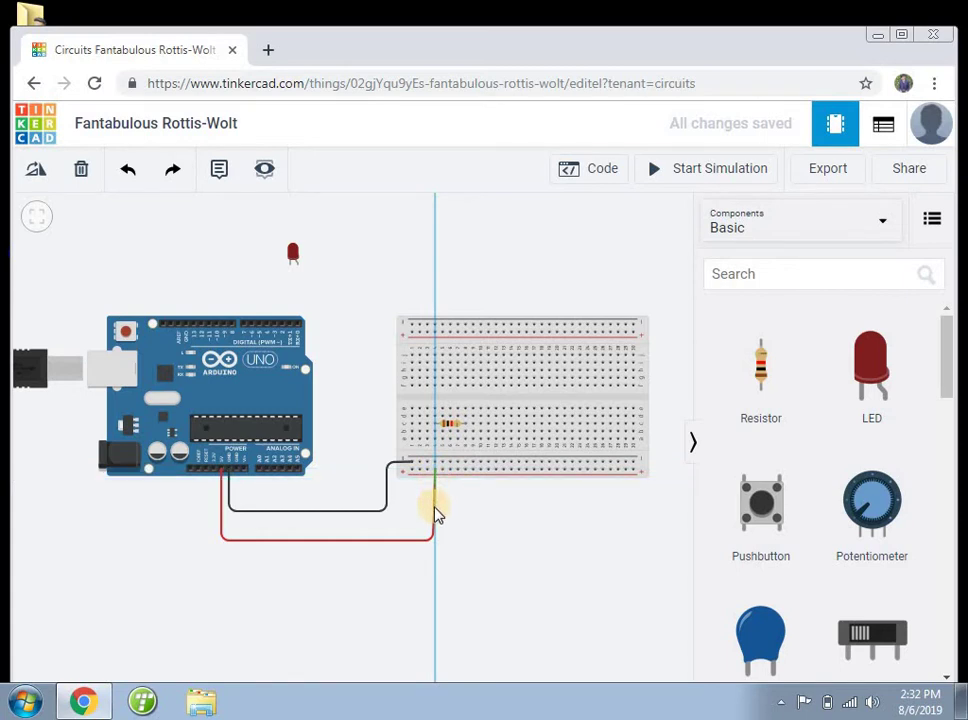
left_click(434, 512)
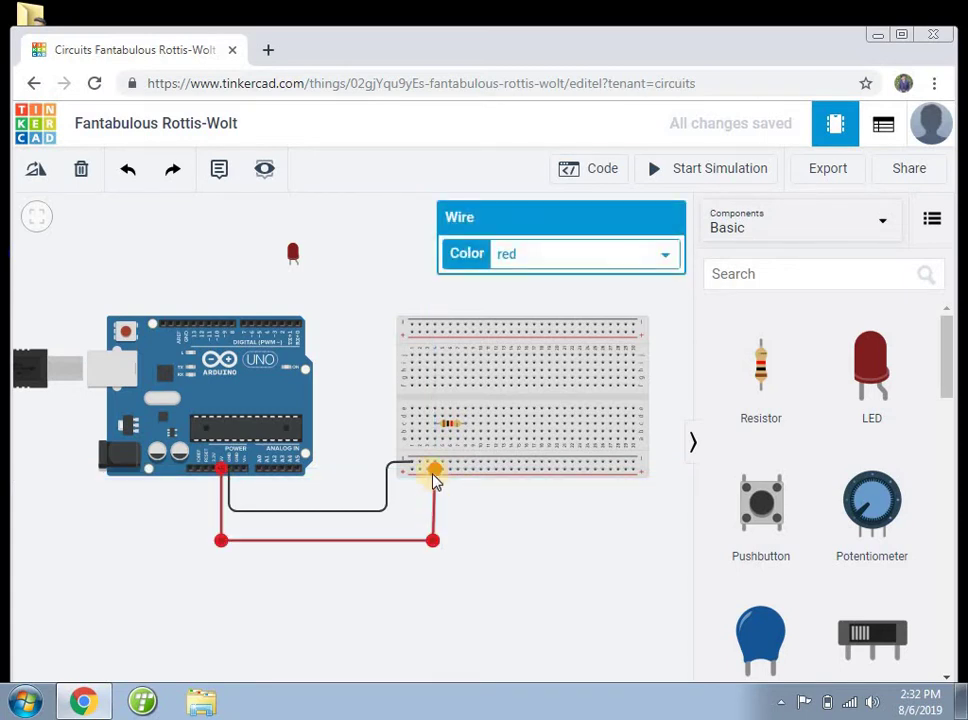
left_click_drag(434, 470, 465, 470)
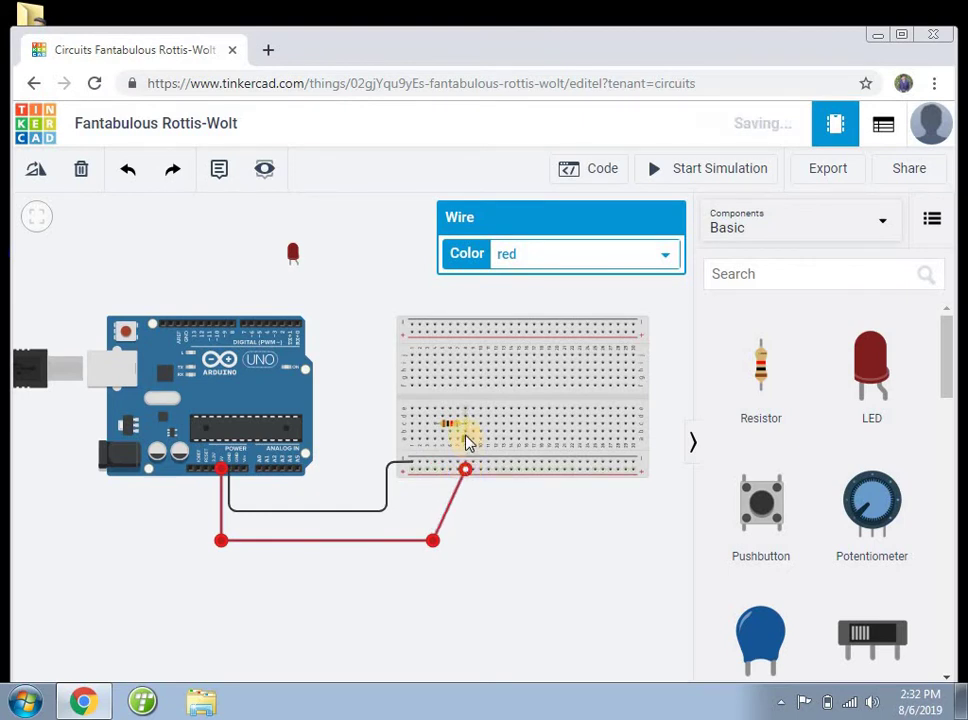
Add a red wire from the resistor's right lead to the power rail.
left_click(465, 430)
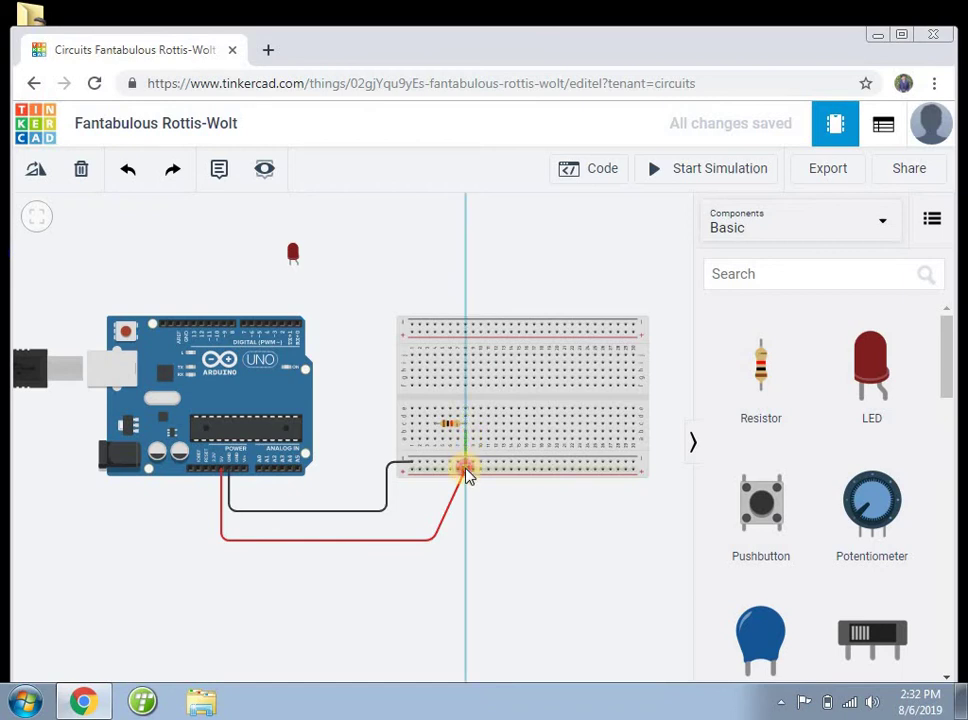
left_click(465, 470)
left_click(621, 259)
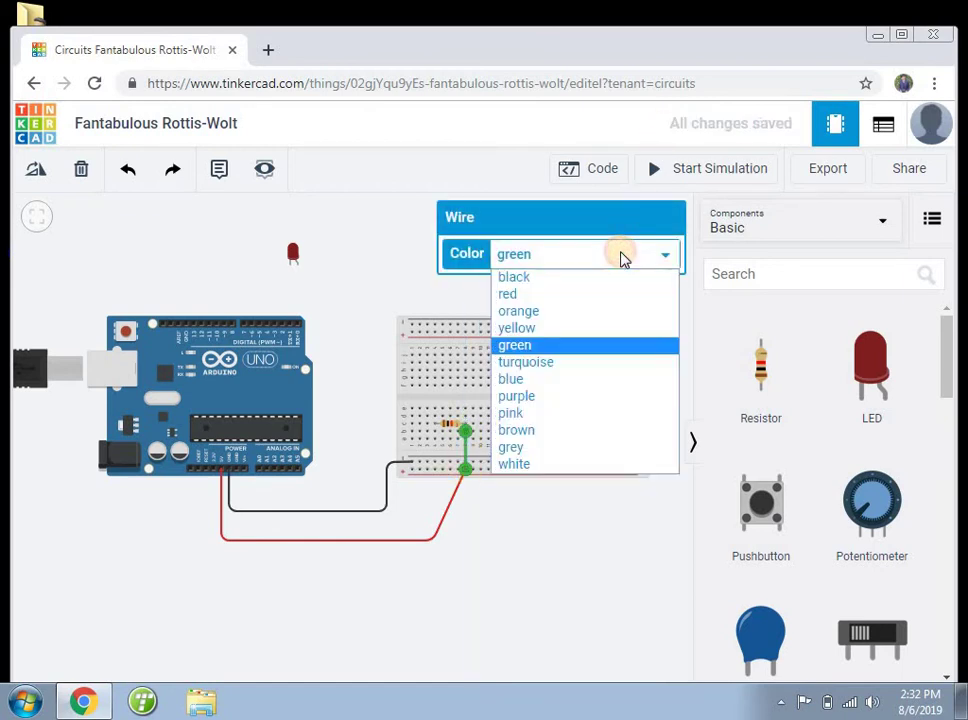
left_click(590, 292)
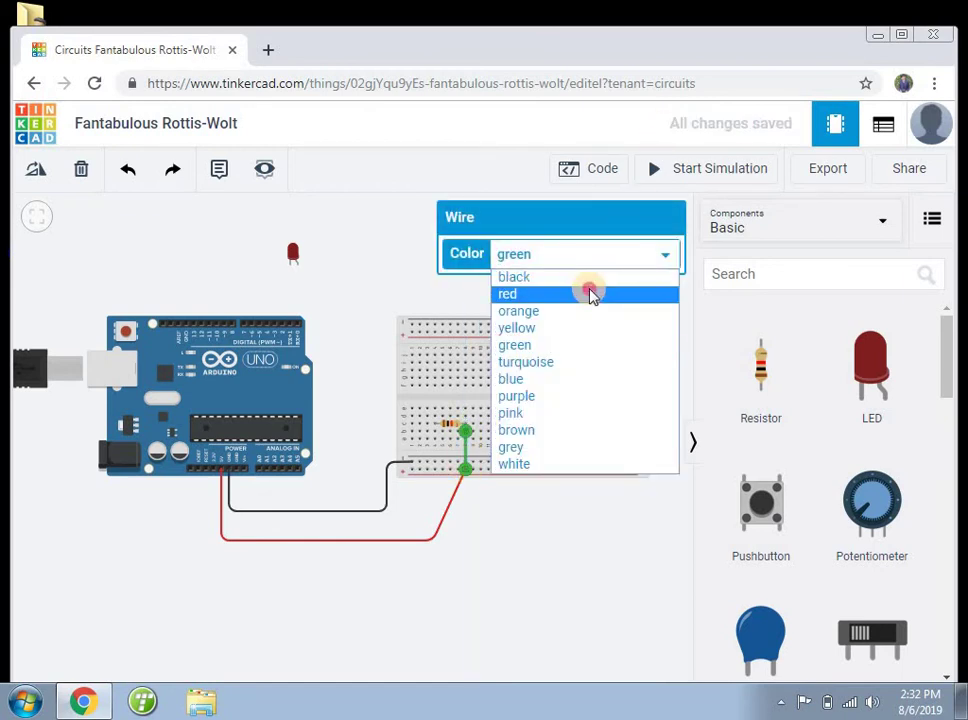
left_click(519, 530)
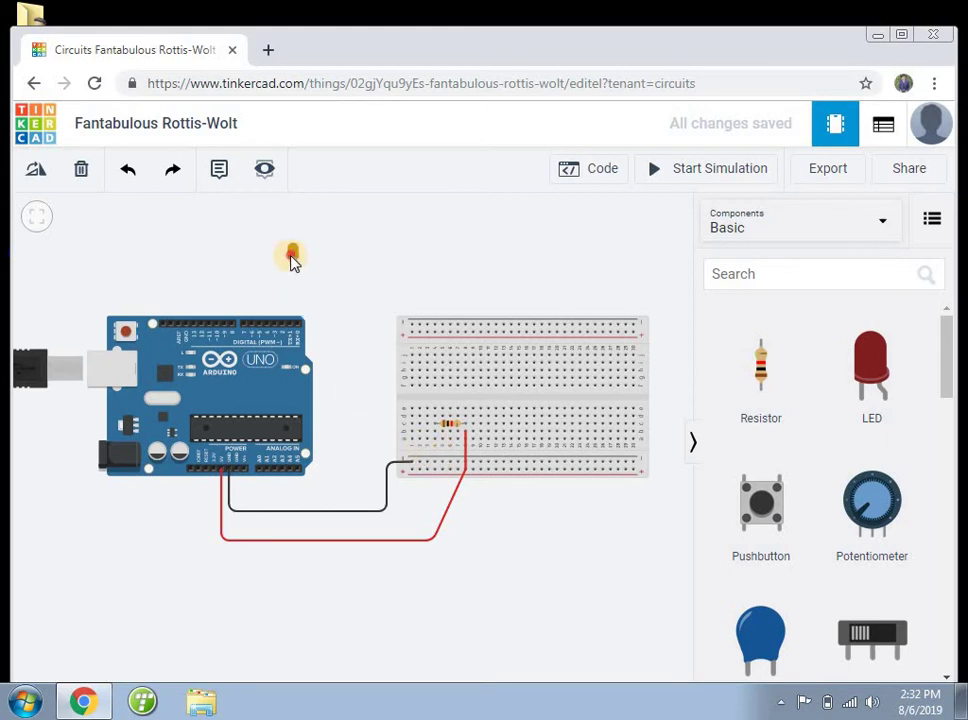
Plug the red LED into the breadboard beside the resistor's left lead.
left_click_drag(293, 257, 430, 408)
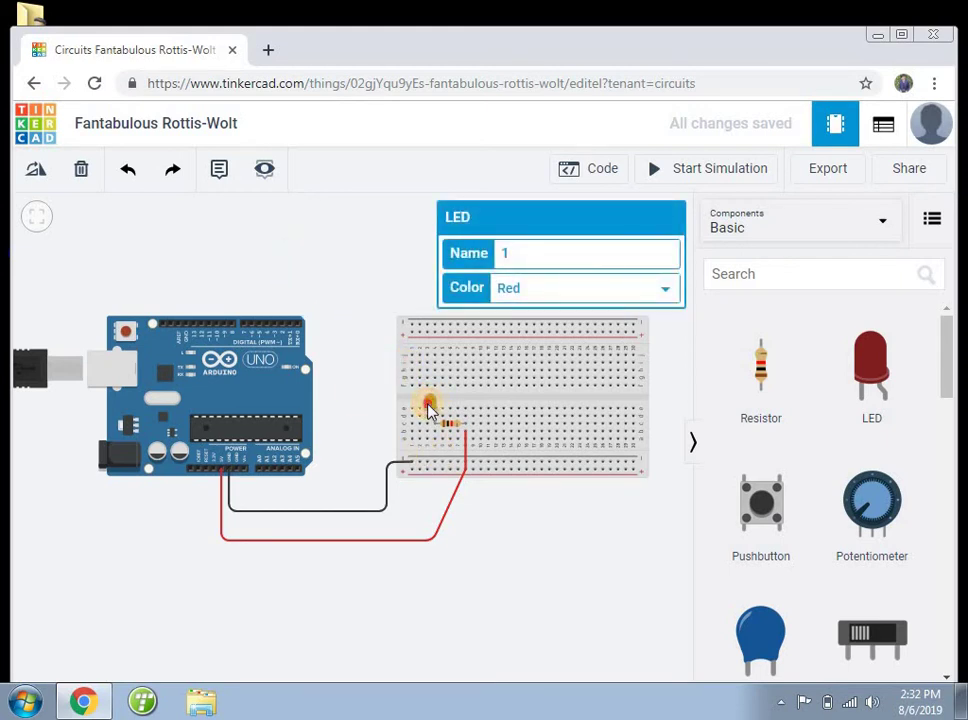
left_click_drag(430, 408, 429, 404)
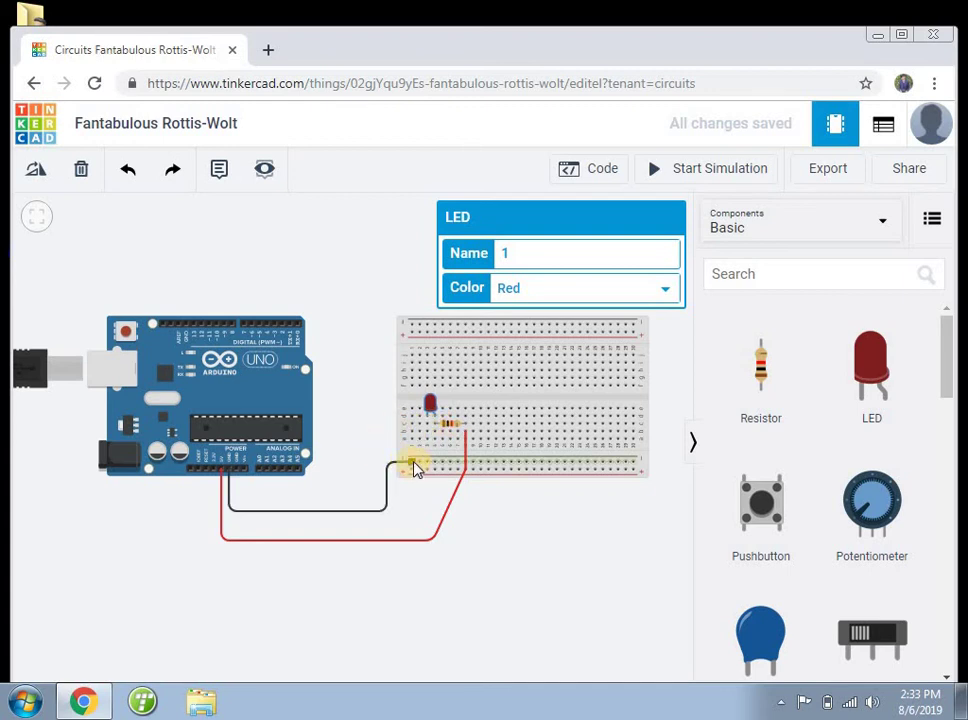
Add a black wire from the breadboard's ground rail to the LED's lead.
left_click(420, 469)
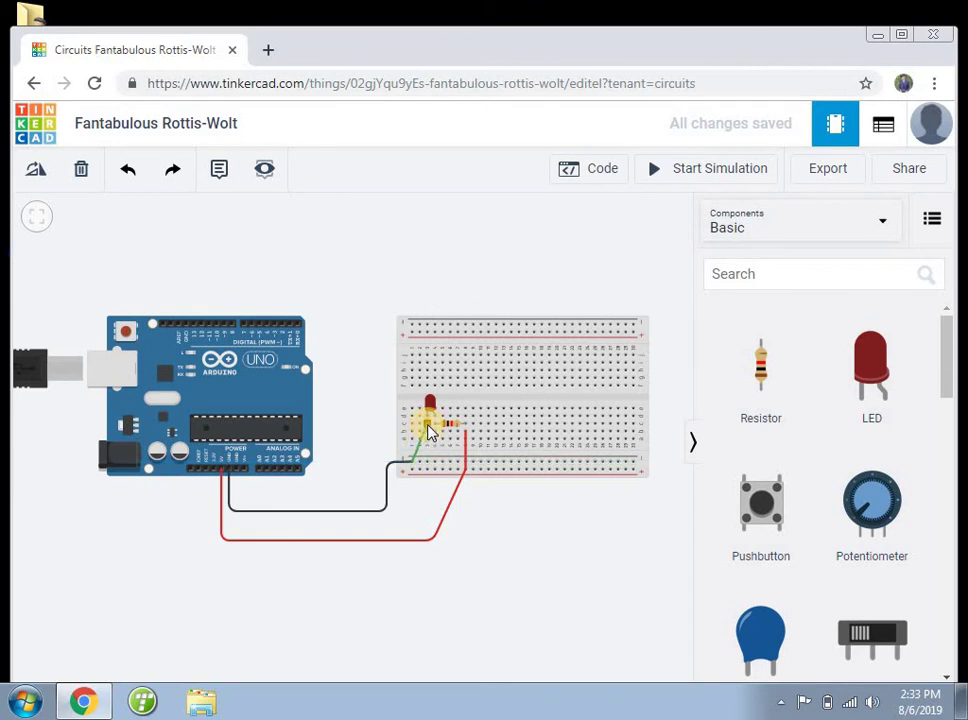
left_click(427, 428)
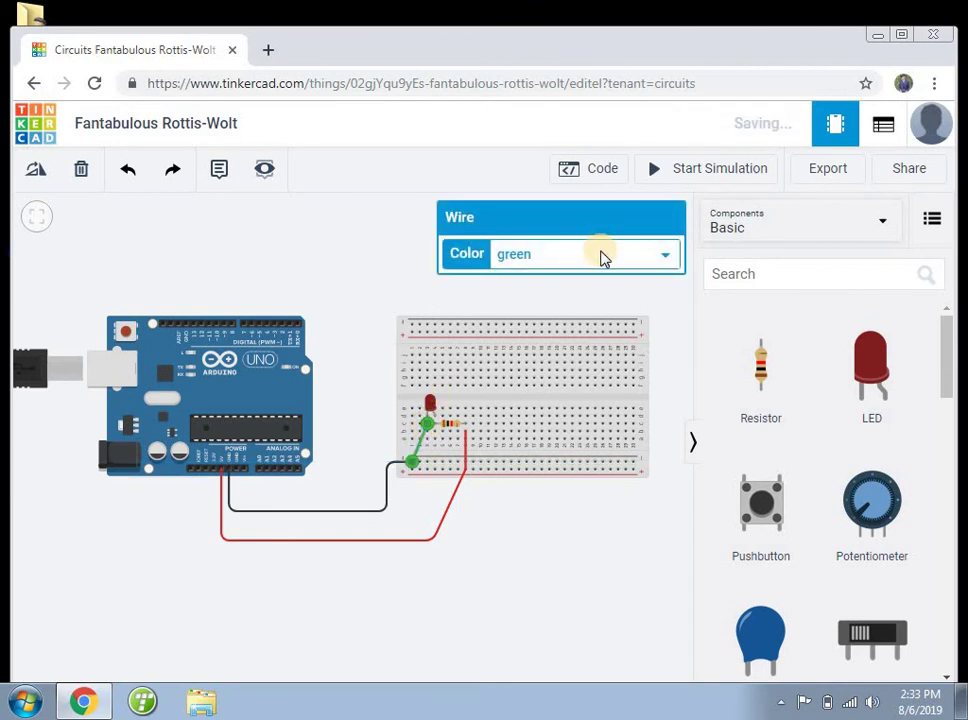
left_click(603, 255)
left_click(583, 279)
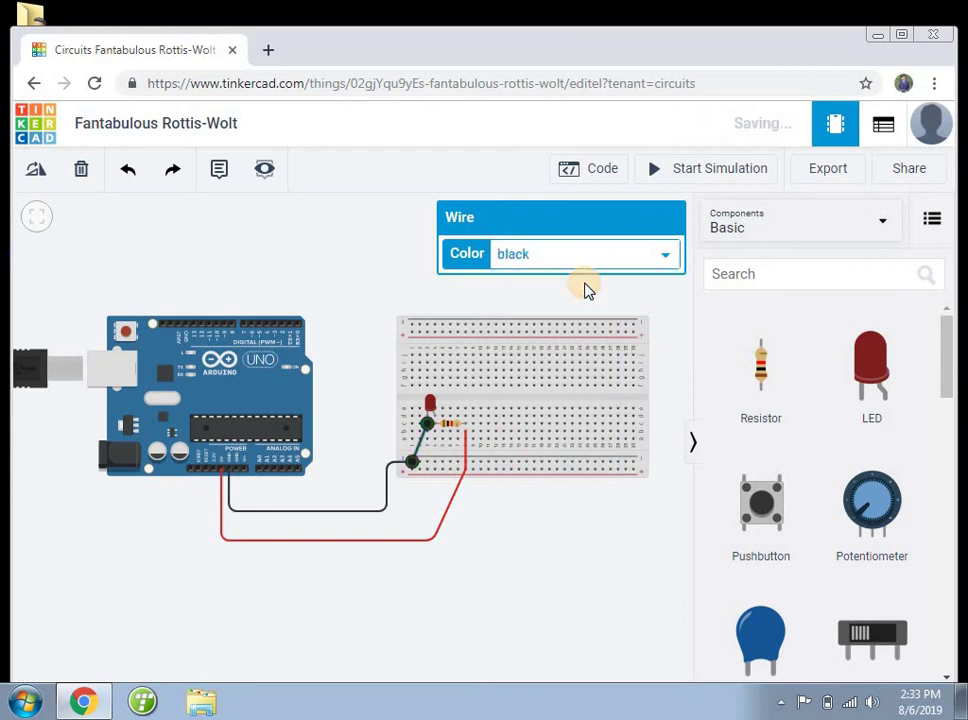
left_click(370, 357)
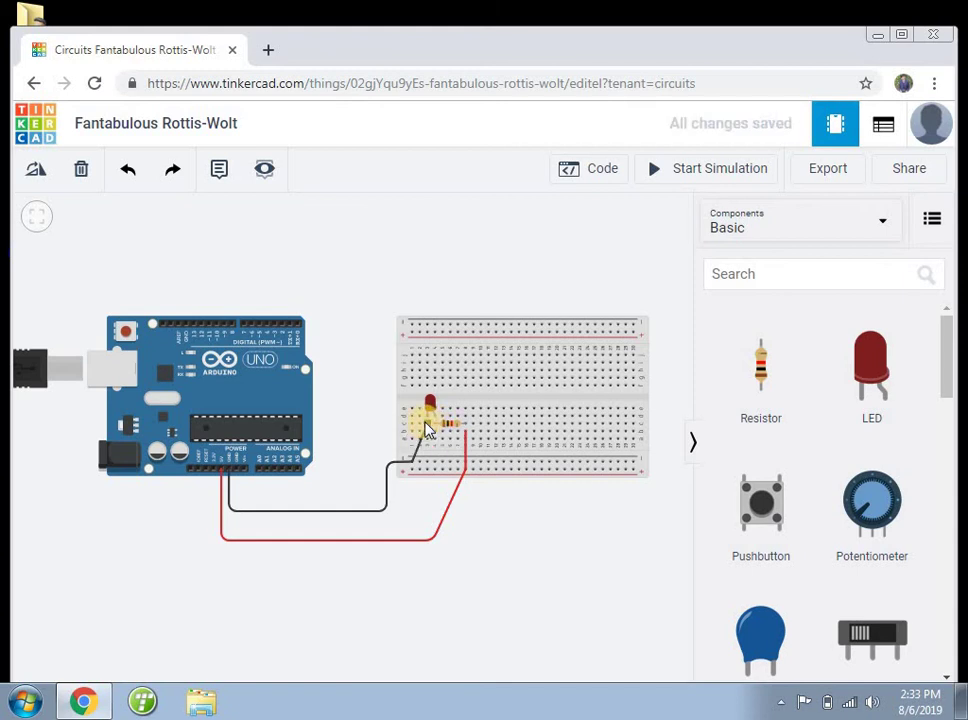
left_click(698, 175)
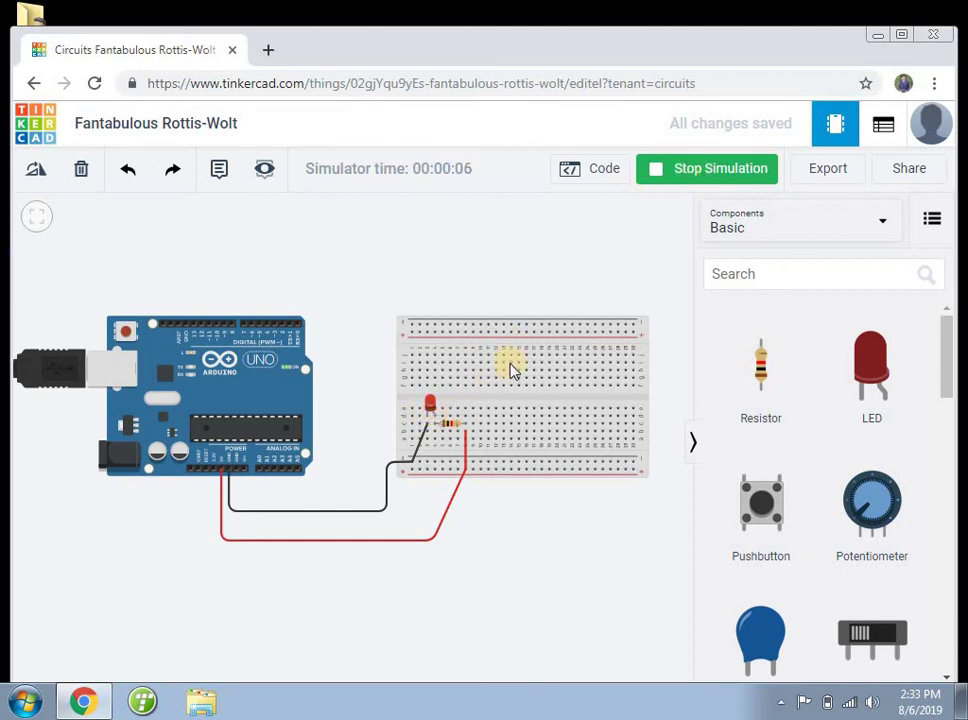
left_click(722, 180)
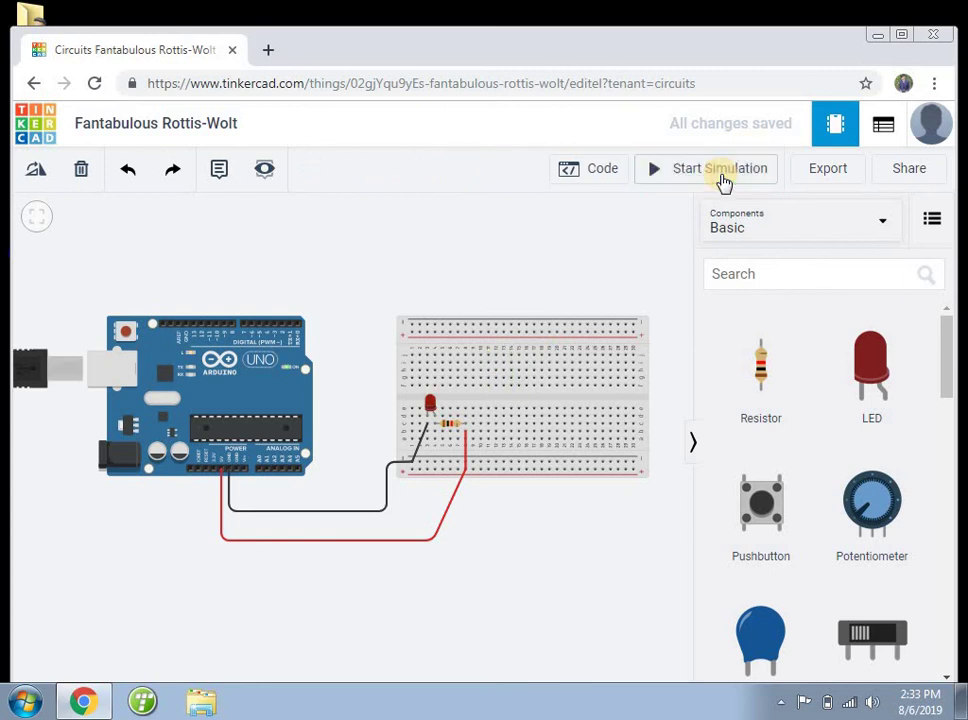
left_click(722, 180)
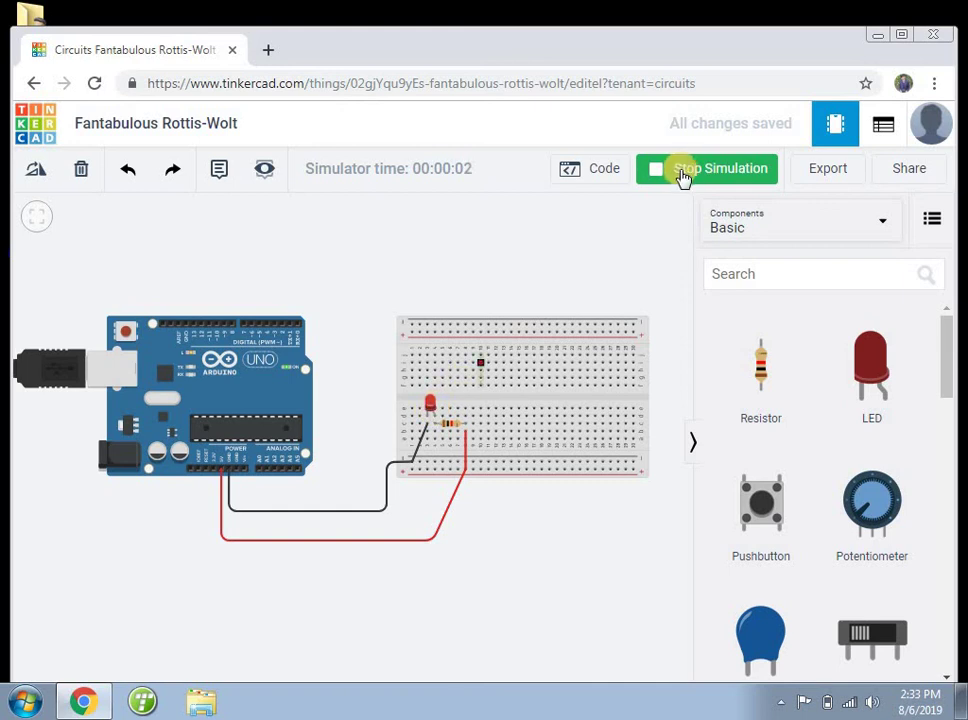
left_click(681, 176)
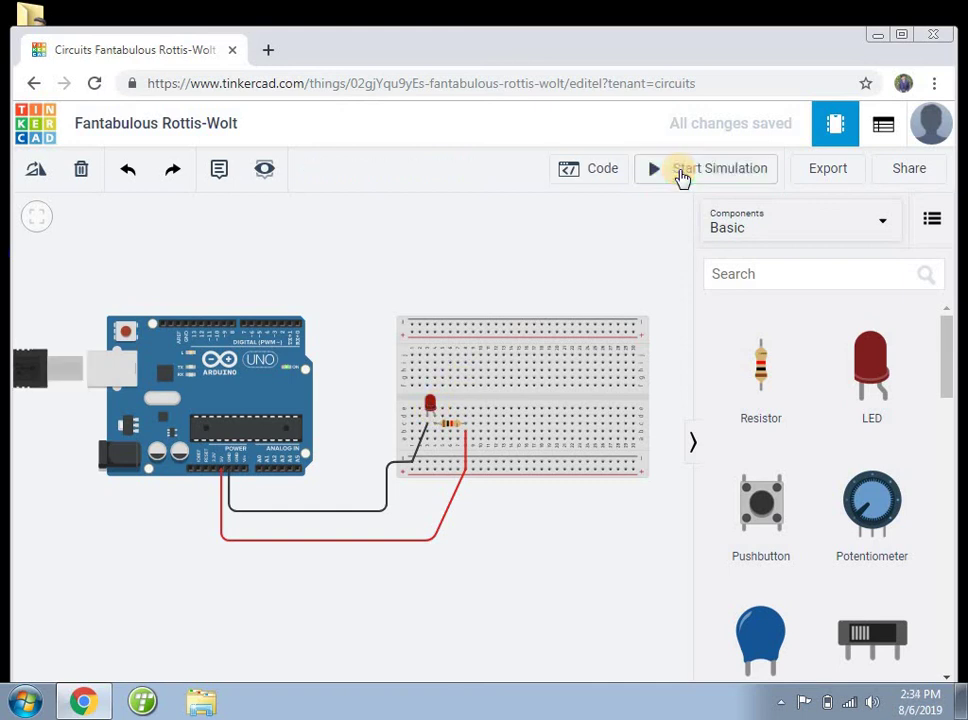